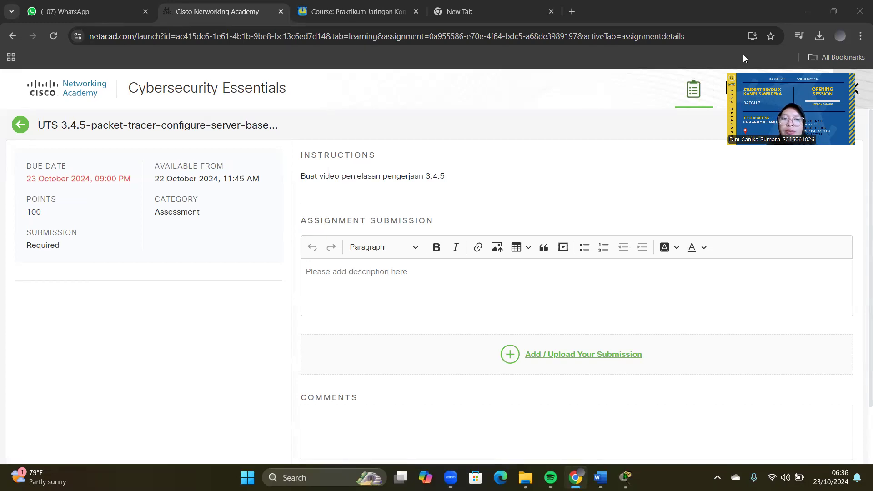
Step: Click into the 3.4.5 assignment's Comments box
click(652, 459)
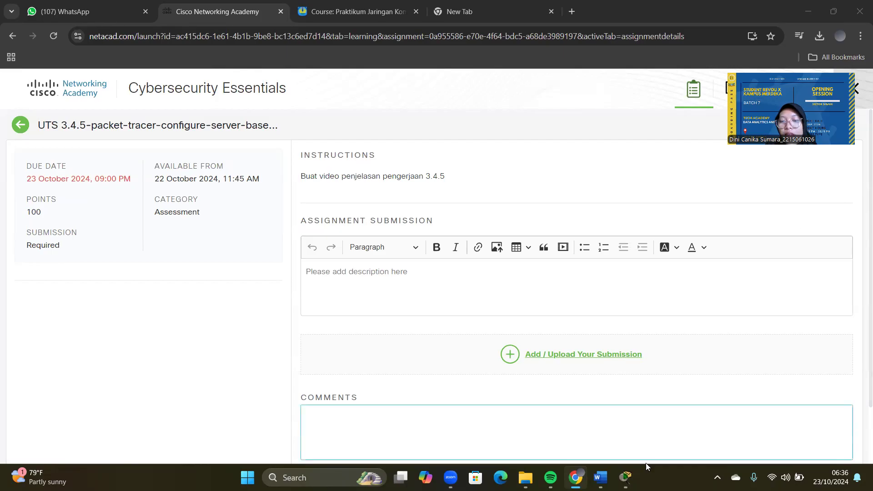
Step: Bring the Packet Tracer lab window forward and check the File menu without choosing anything
mouse_move(625, 477)
click(640, 414)
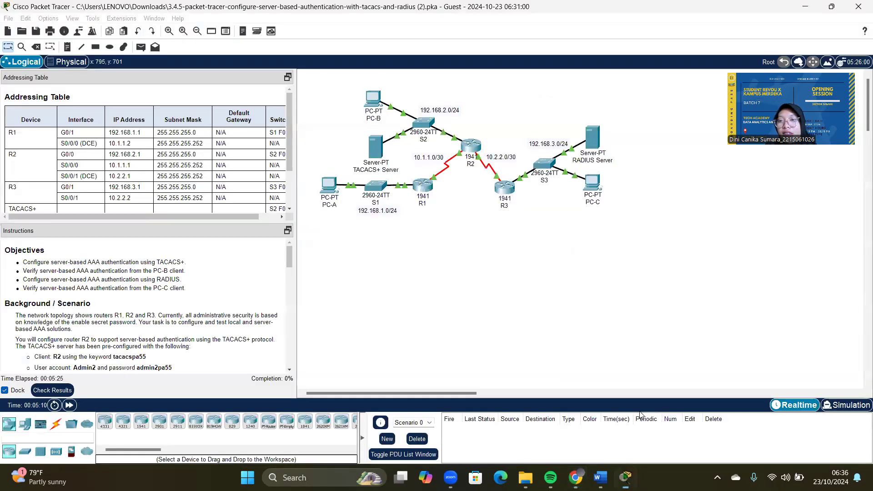
click(11, 19)
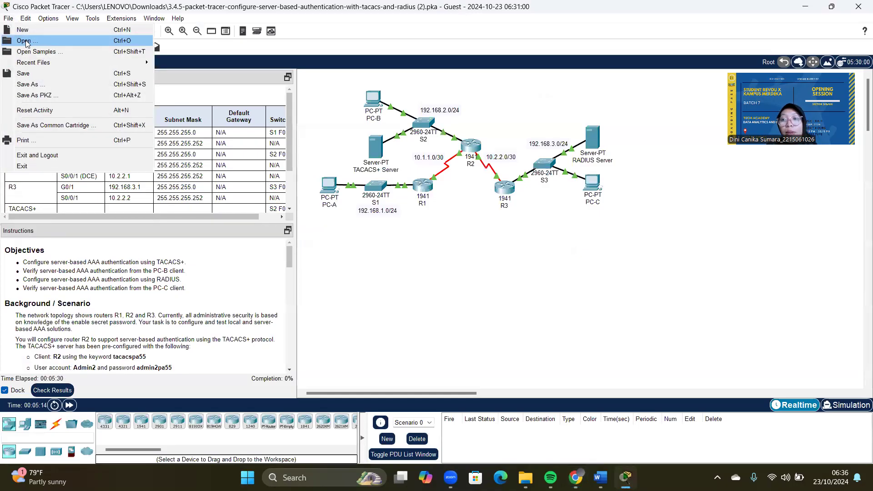
click(342, 116)
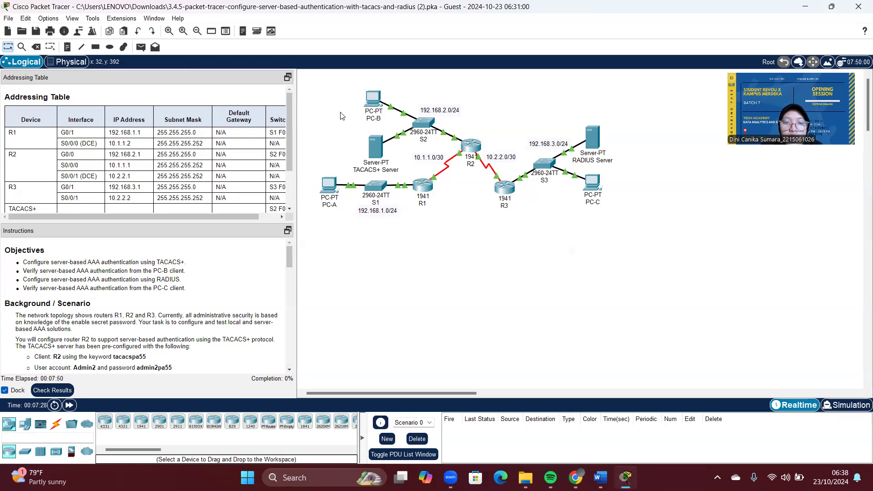
Step: Review the TACACS+ Server's AAA client and user entries, then return to the topology
click(376, 156)
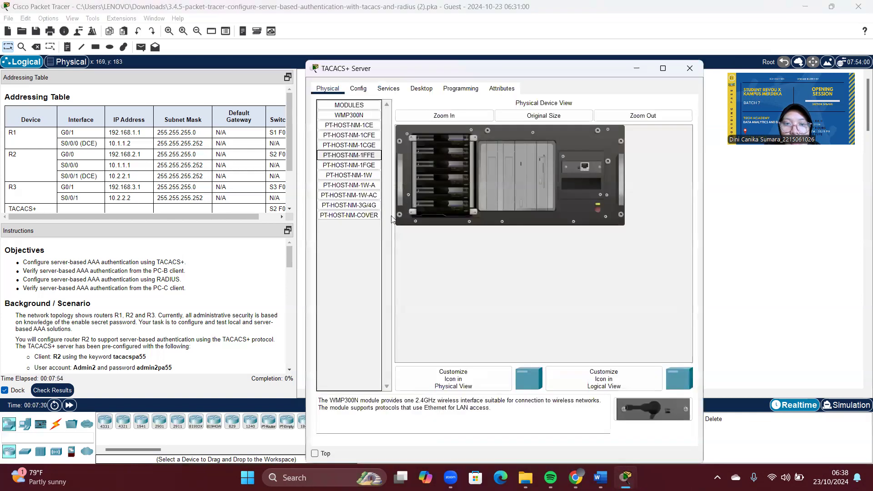
click(382, 91)
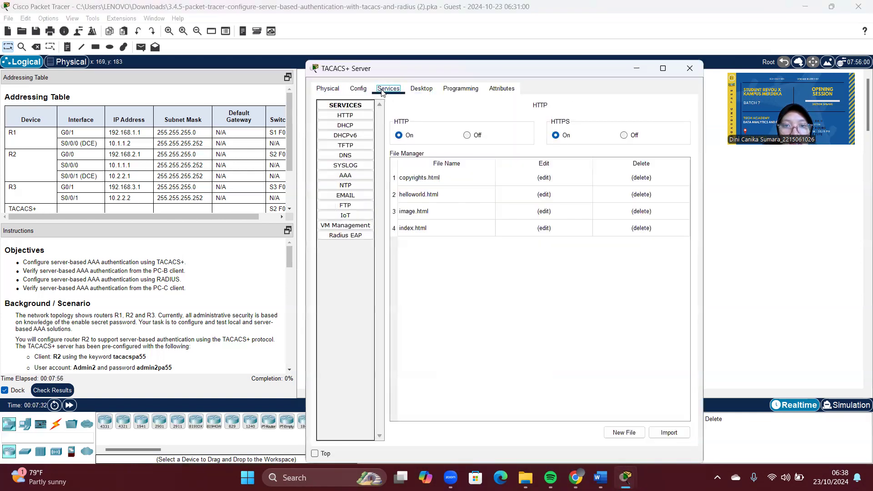
click(353, 181)
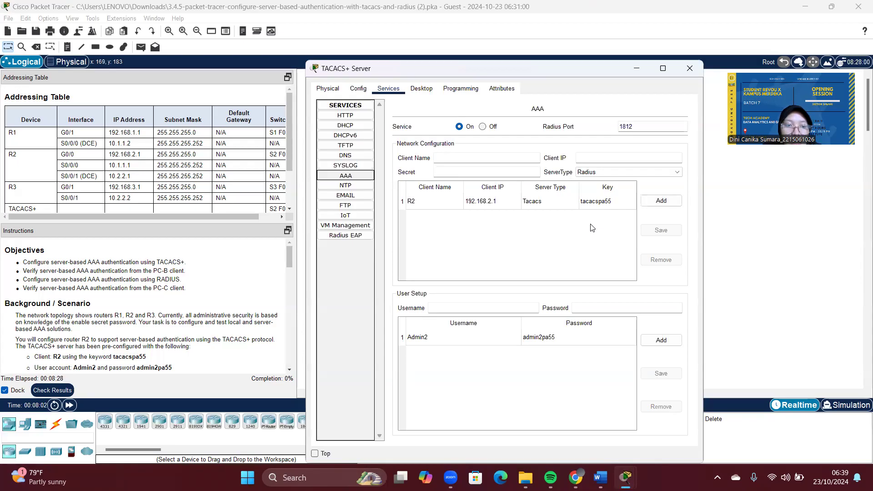
click(740, 262)
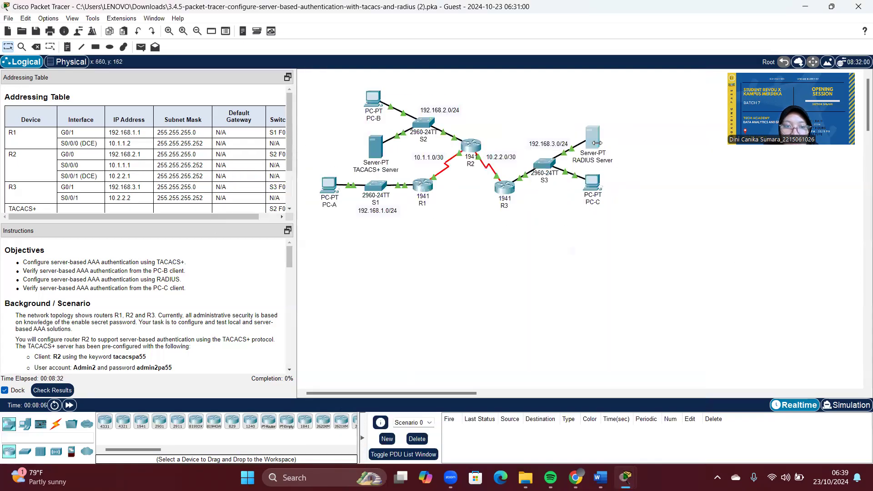
Step: Review the RADIUS Server's AAA entries, including client R3 at 192.168.3.1, then close it
click(597, 142)
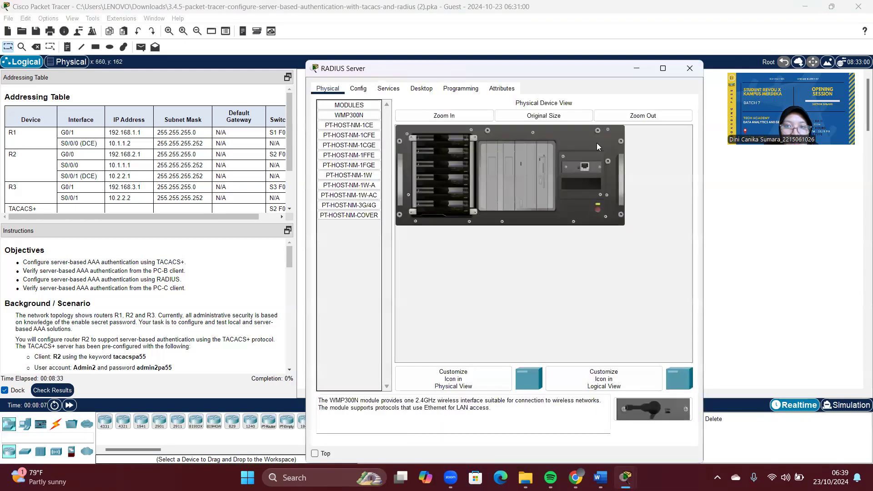
click(394, 89)
click(344, 177)
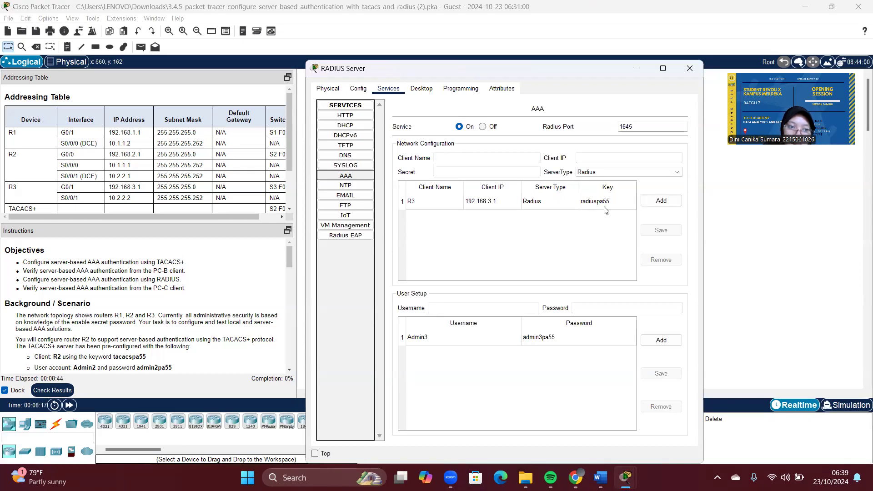
click(689, 69)
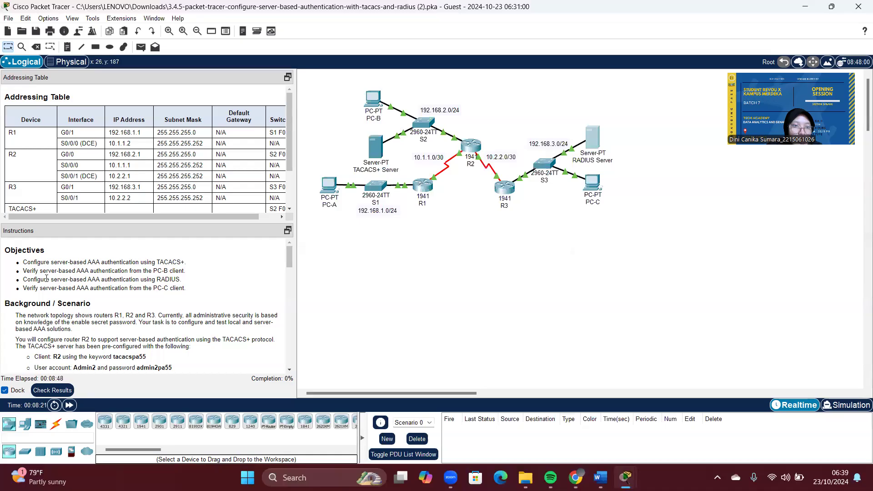
Step: Scroll the instructions down to Part 1, Steps 1–3 for TACACS+ on R2
scroll(47, 279, down, 3)
scroll(47, 278, down, 4)
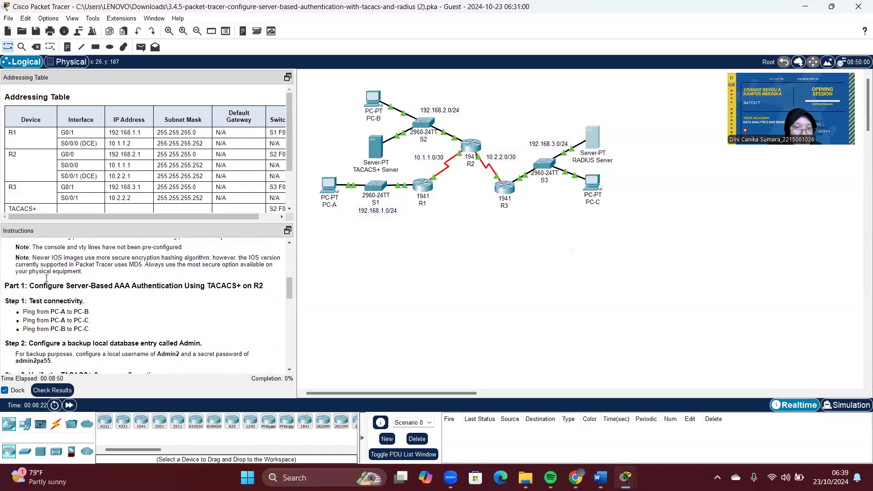
scroll(46, 278, down, 1)
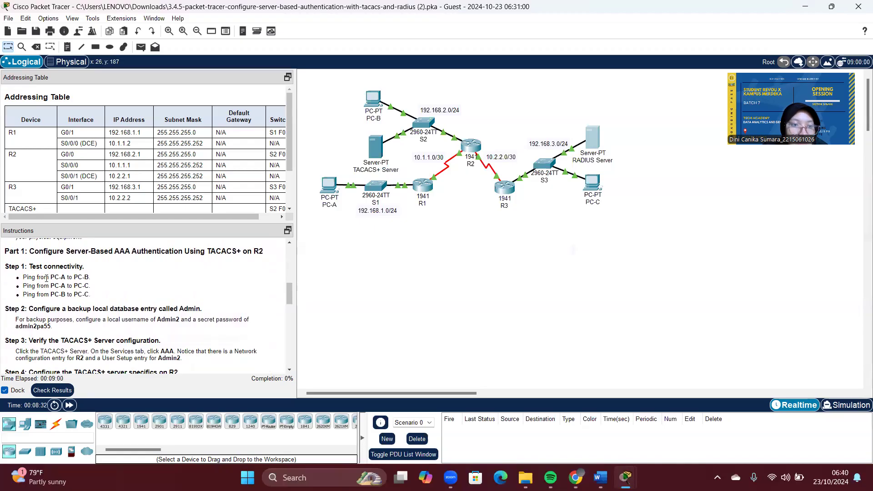
Step: Send a simple PDU from PC-A to the RADIUS Server, re-firing it until successful
click(141, 48)
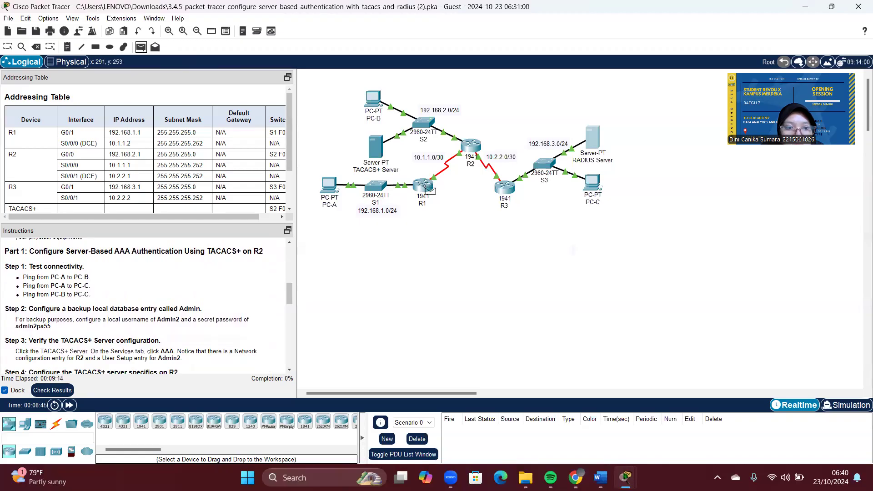
mouse_move(424, 189)
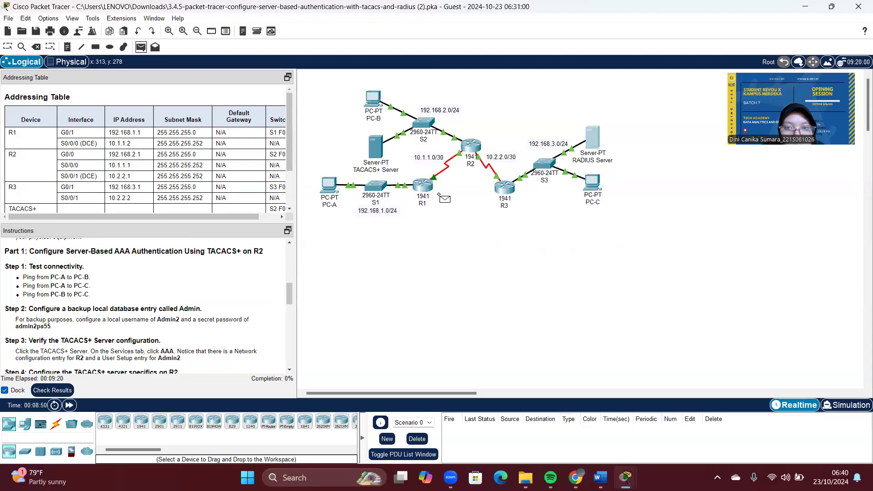
click(329, 184)
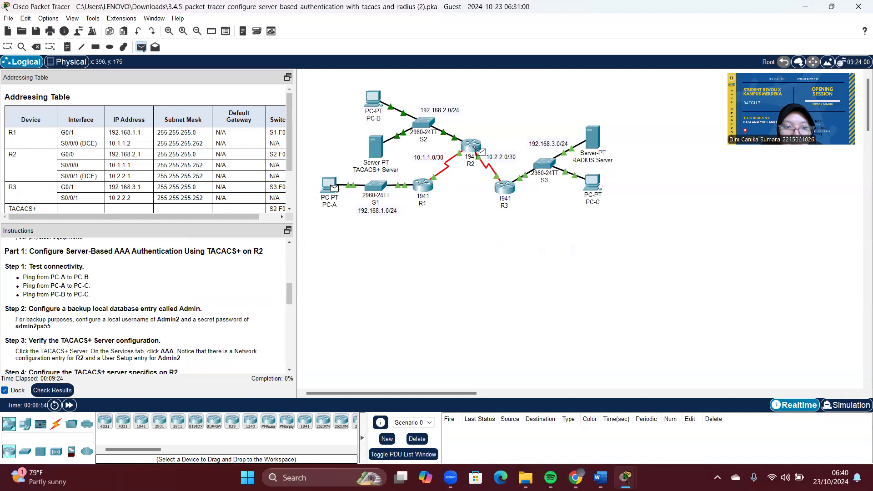
mouse_move(478, 149)
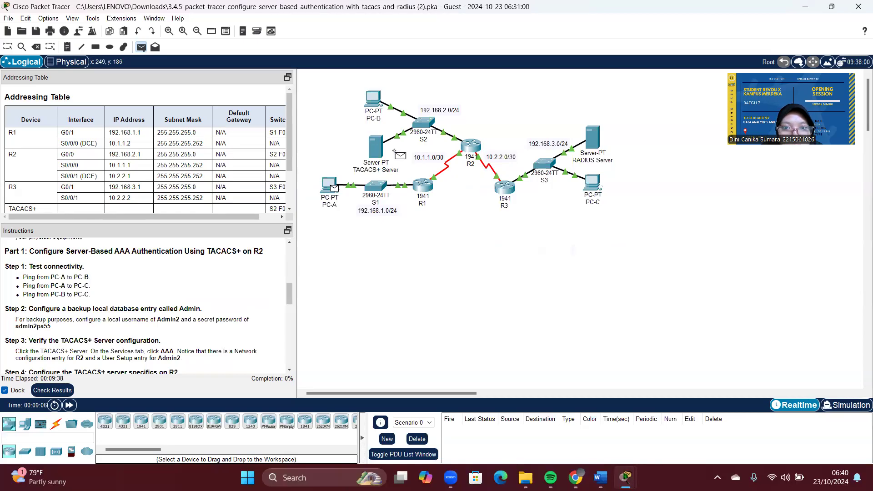
click(596, 145)
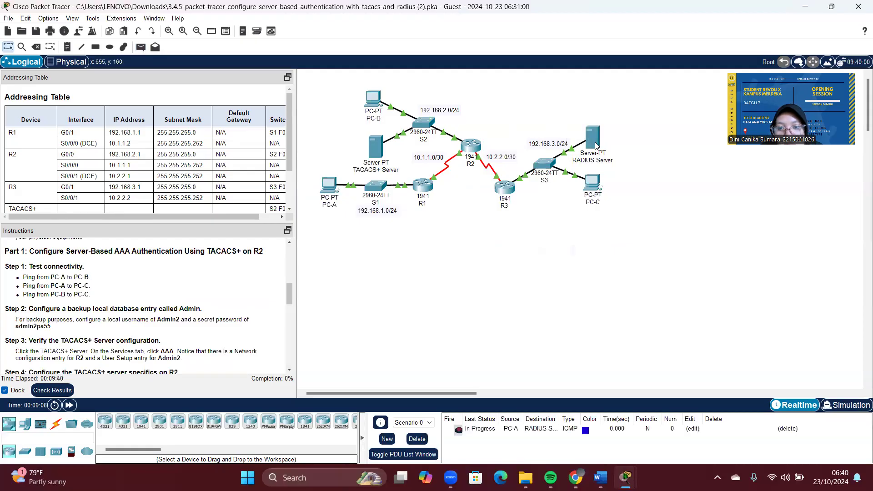
click(478, 430)
click(458, 430)
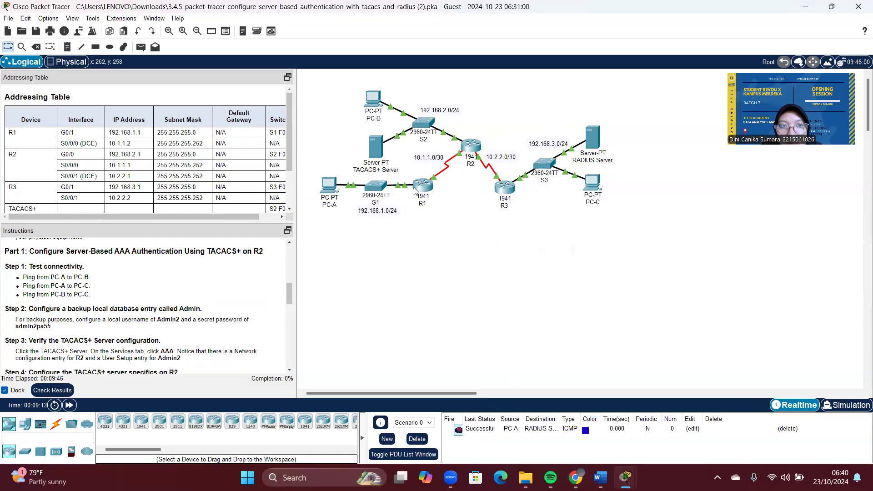
Step: Send a simple PDU from the TACACS+ Server to PC-C and re-fire it
click(142, 46)
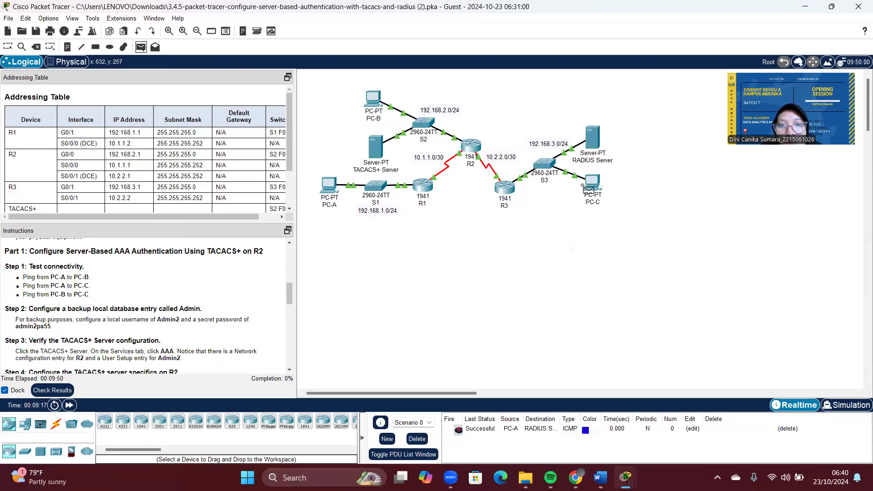
click(375, 151)
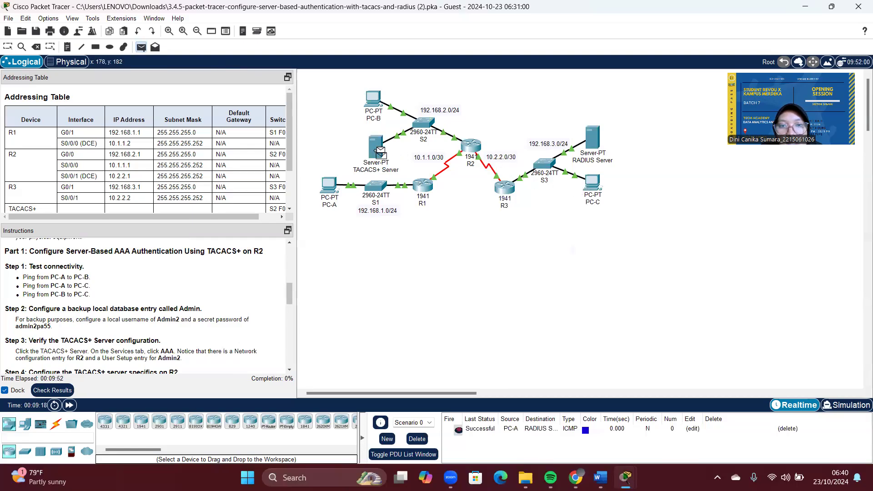
click(597, 181)
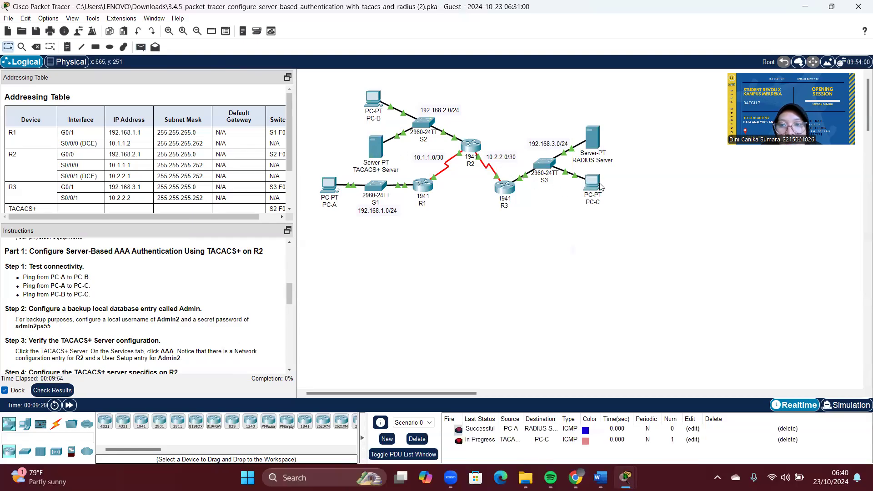
click(458, 441)
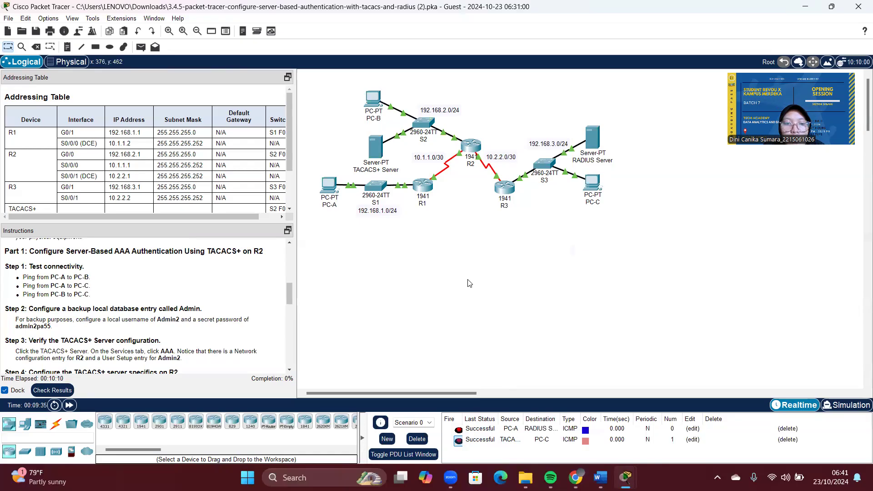
Step: Highlight the Step 2 heading in the instructions and open router R2's device window
drag(5, 311, 75, 309)
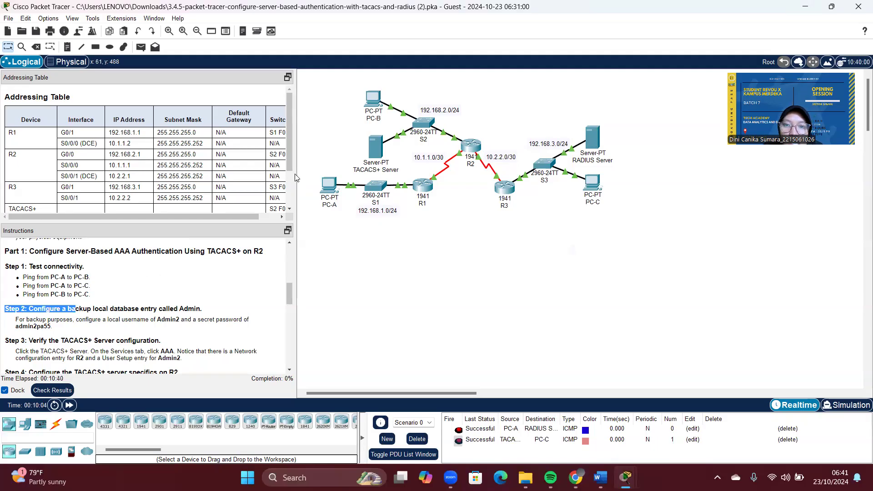
click(471, 146)
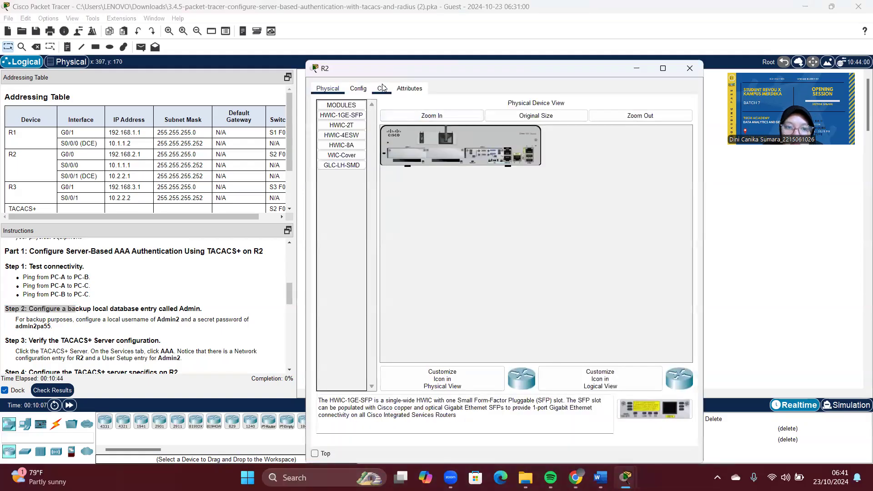
Step: On R2's console, enter privileged mode and review the GigabitEthernet0/0 interface settings
click(382, 89)
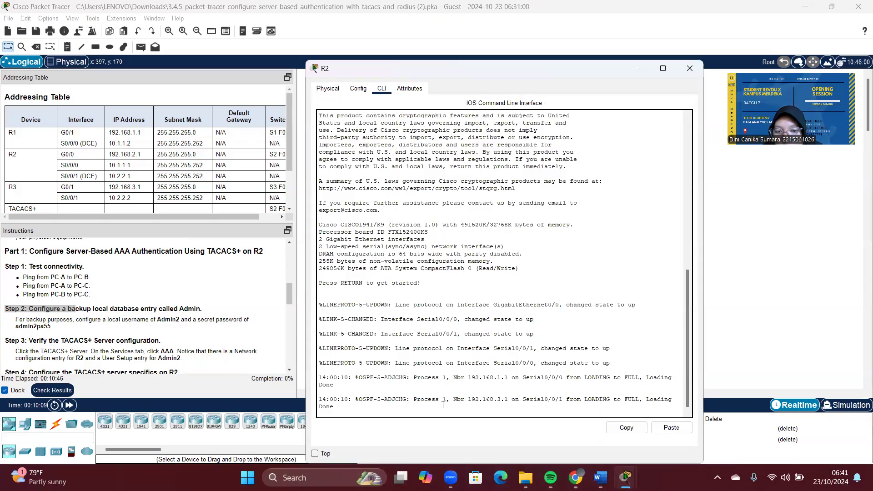
key(Return)
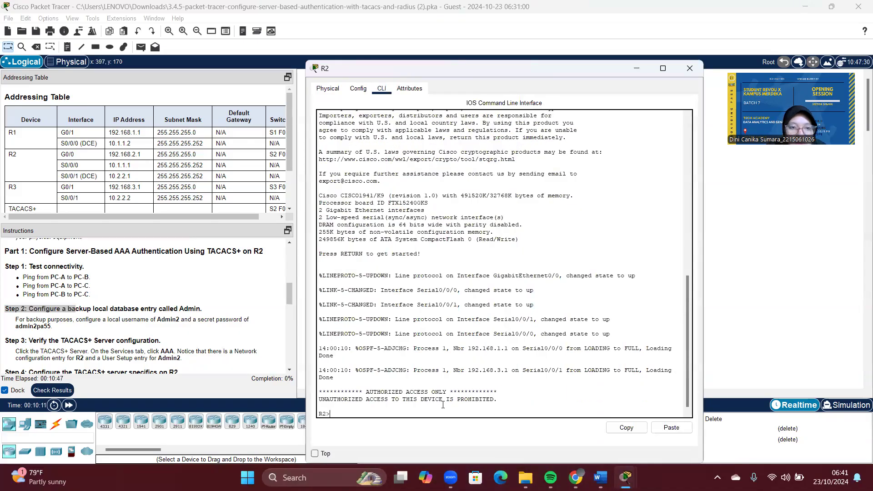
text(eb)
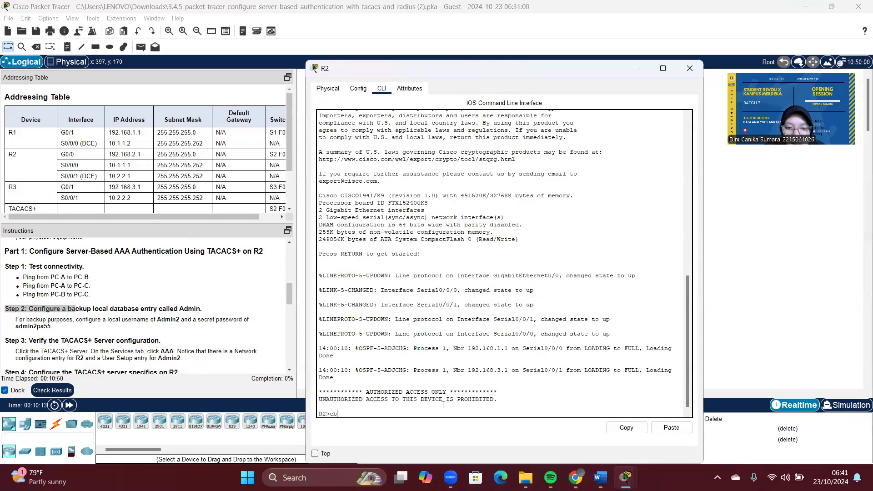
key(Return)
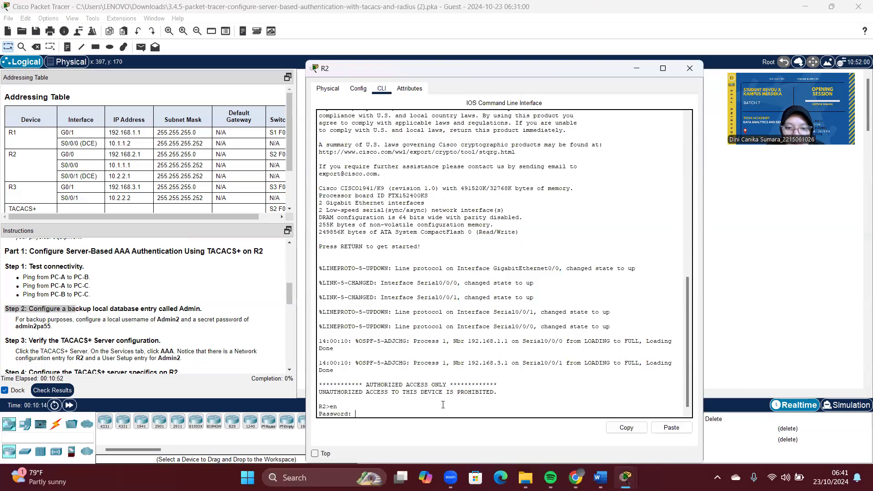
click(359, 90)
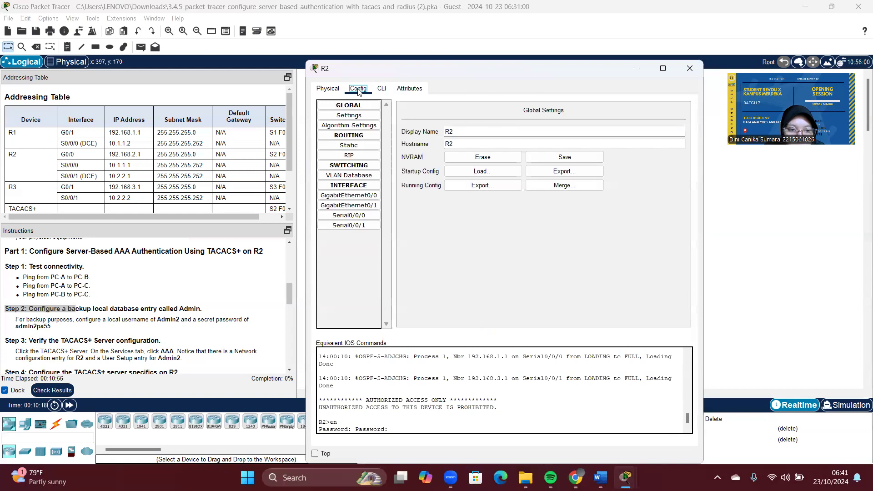
click(369, 195)
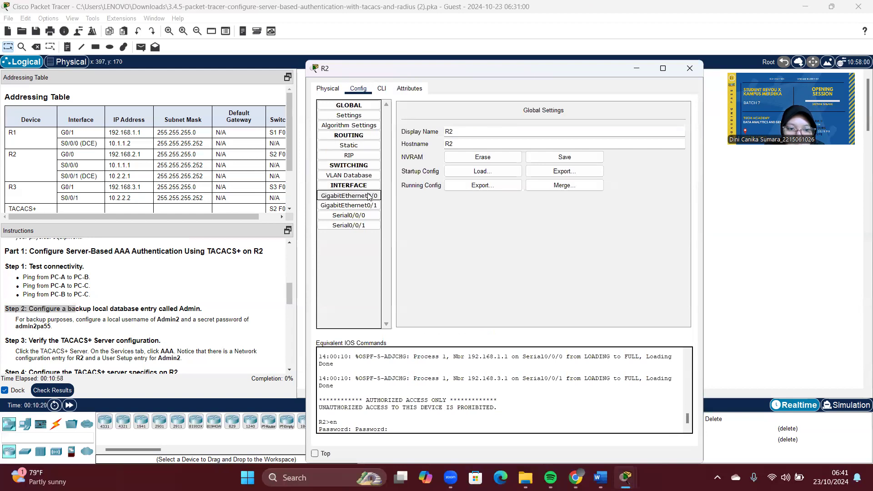
click(389, 430)
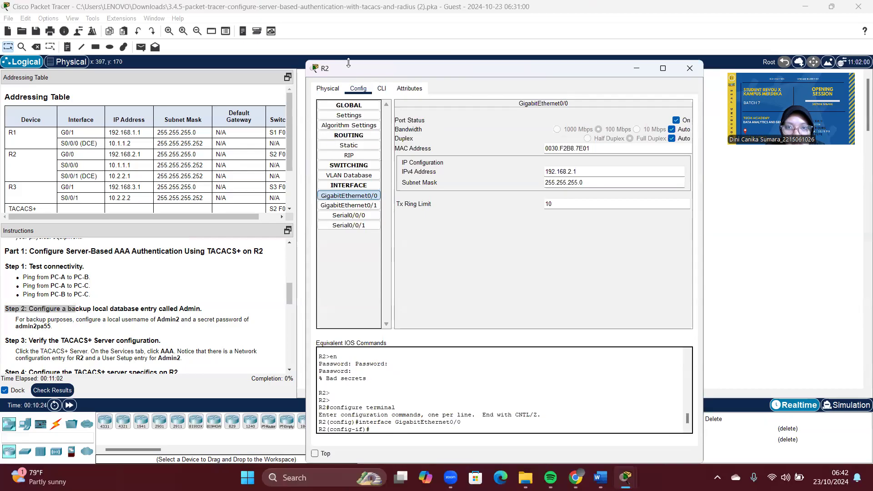
Step: Exit to global configuration on R2 and create backup local user Admin with a secret password
click(382, 89)
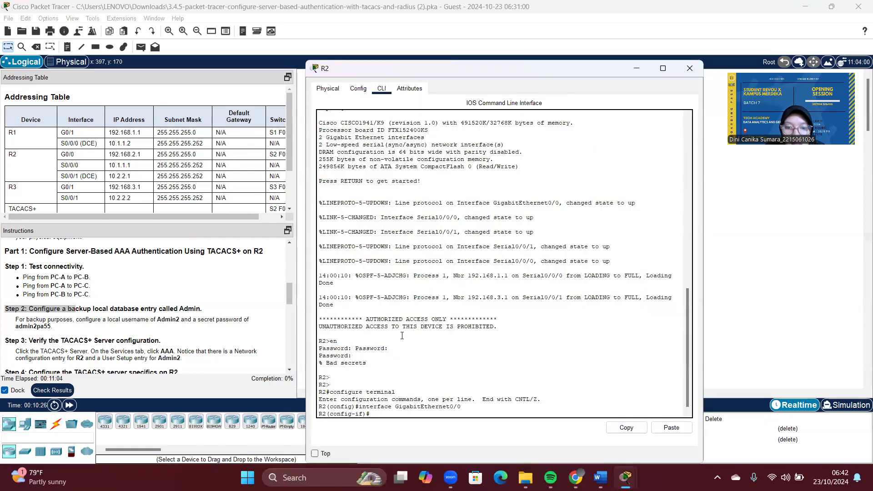
text(exit)
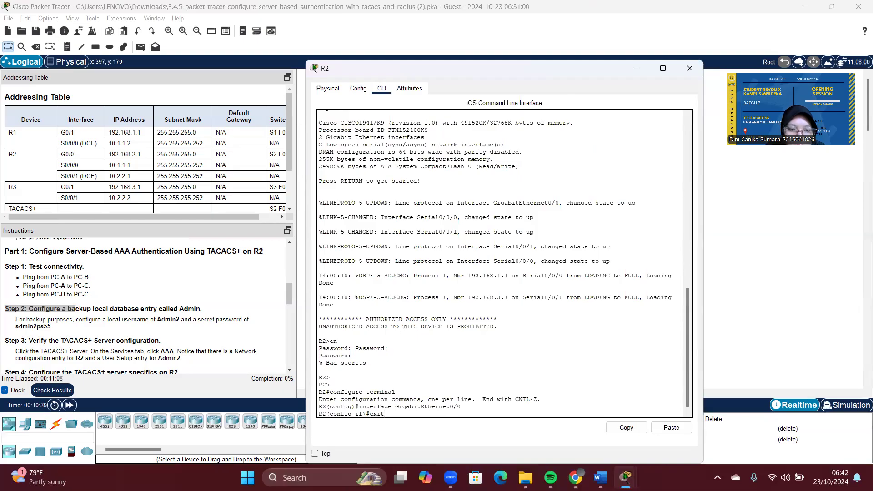
key(Return)
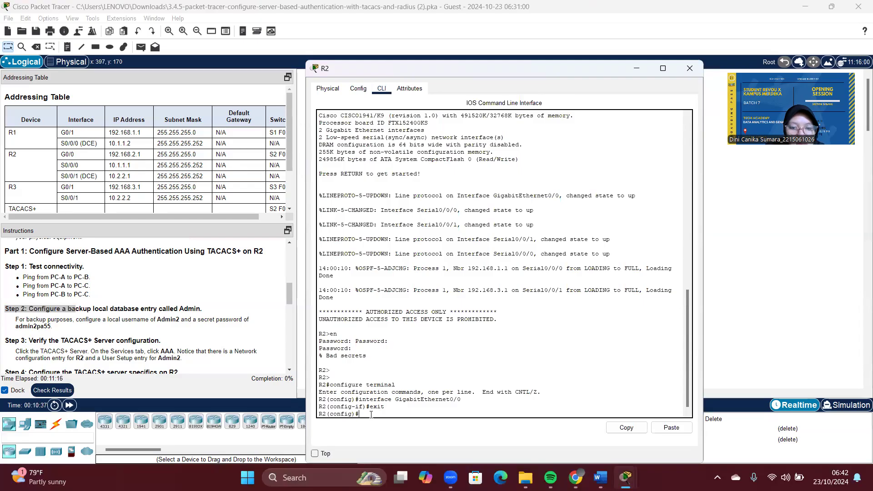
text(username)
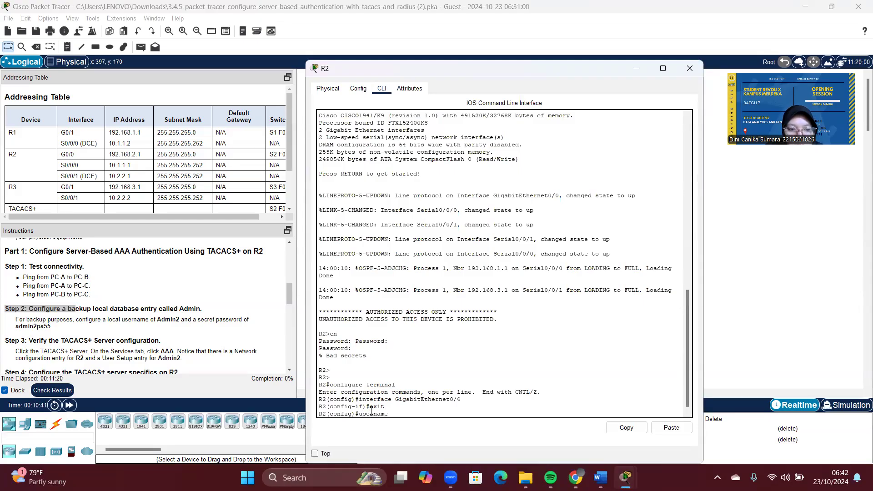
text( Admin)
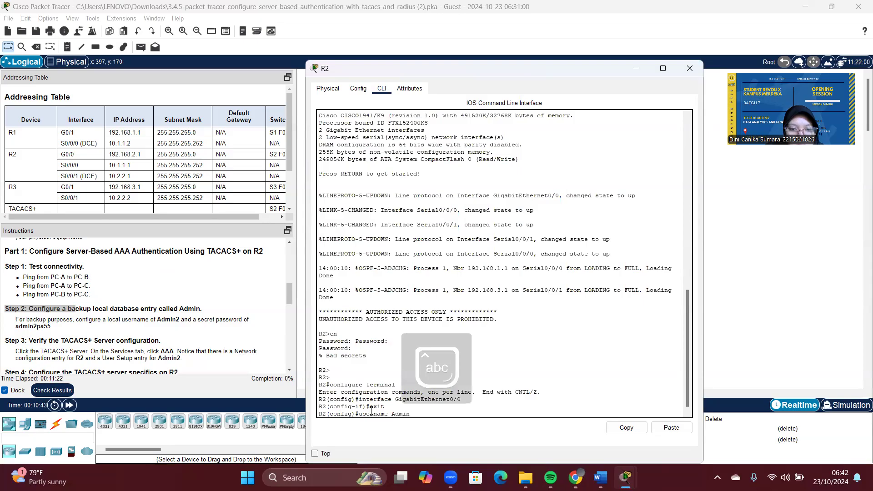
text( secre)
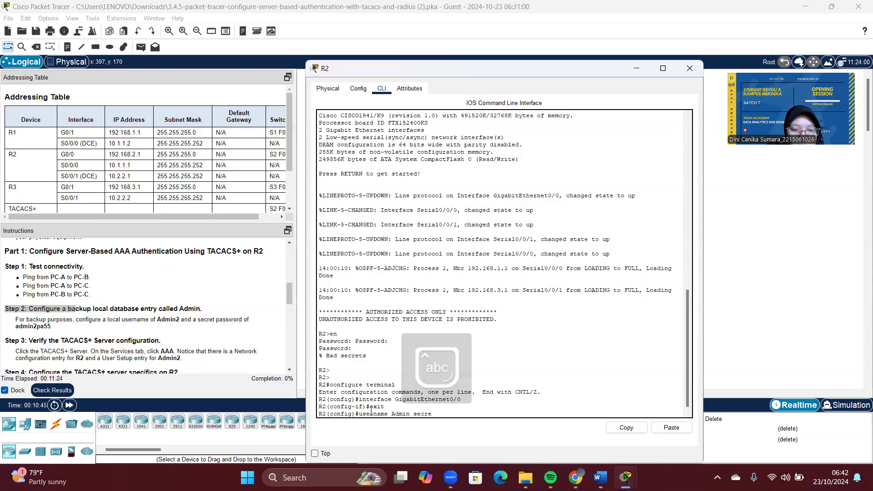
text(t adm)
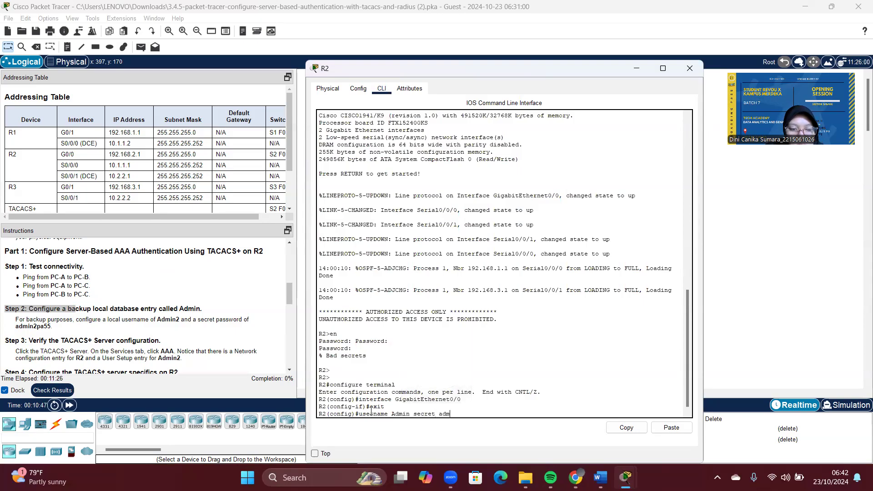
text(in2pa55)
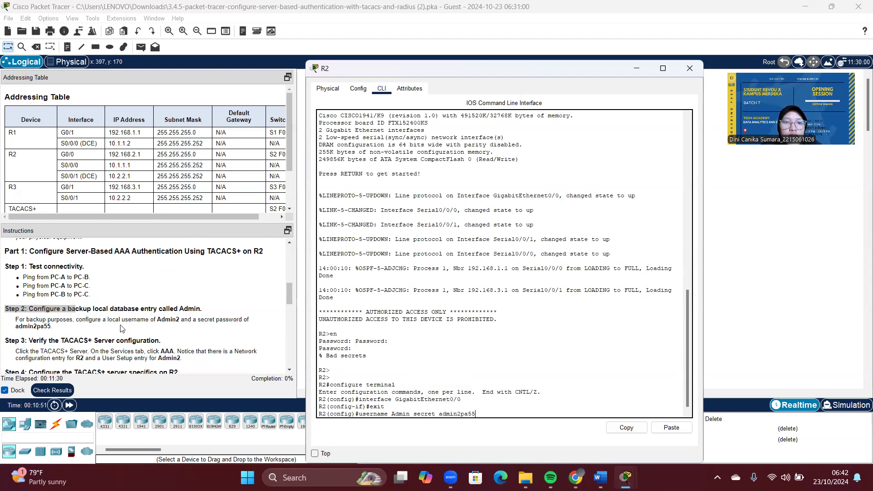
scroll(154, 289, up, 5)
scroll(154, 288, up, 3)
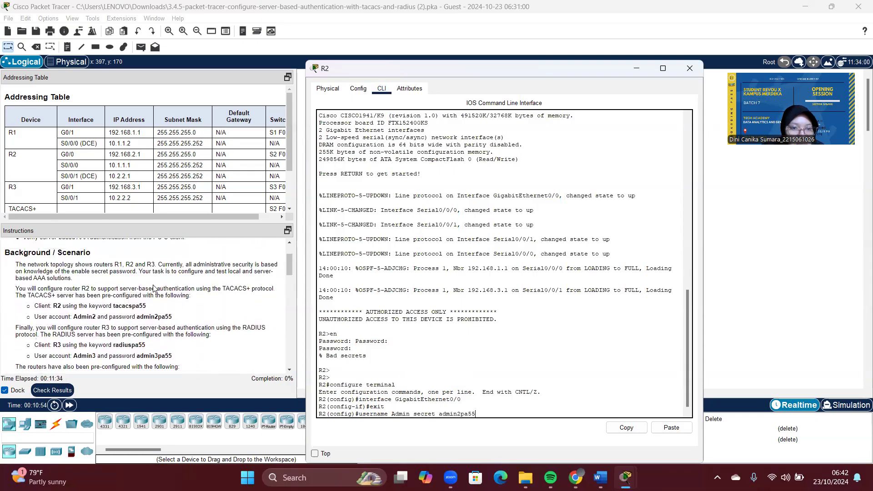
scroll(165, 304, down, 3)
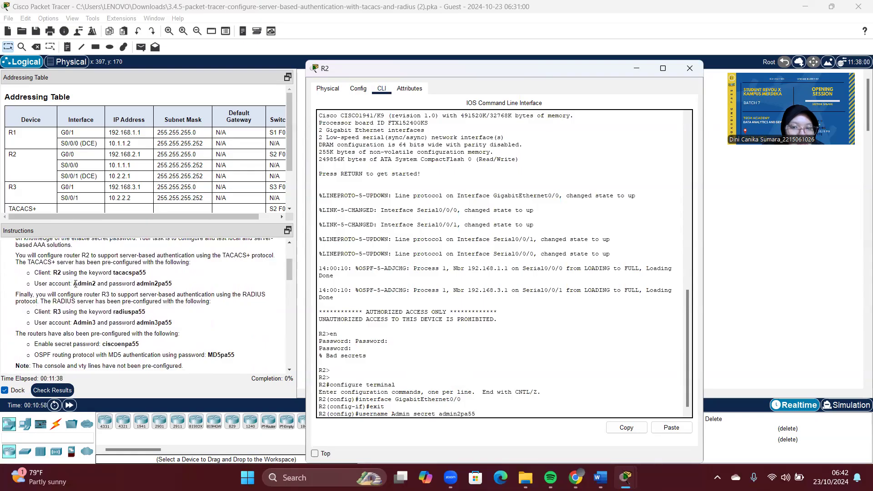
drag(73, 284, 93, 283)
click(152, 280)
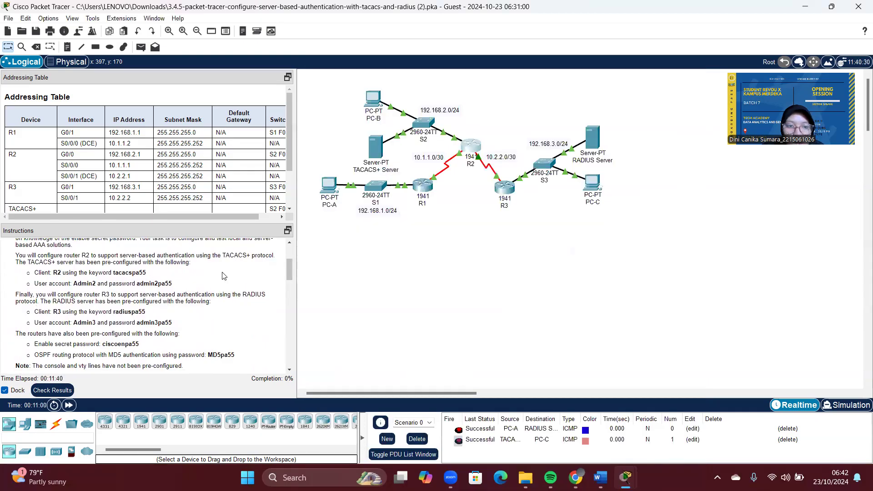
click(473, 145)
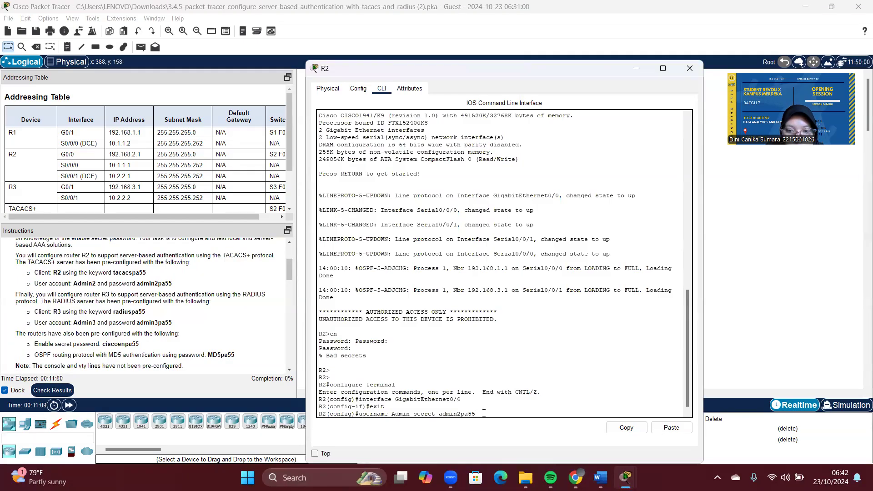
key(Return)
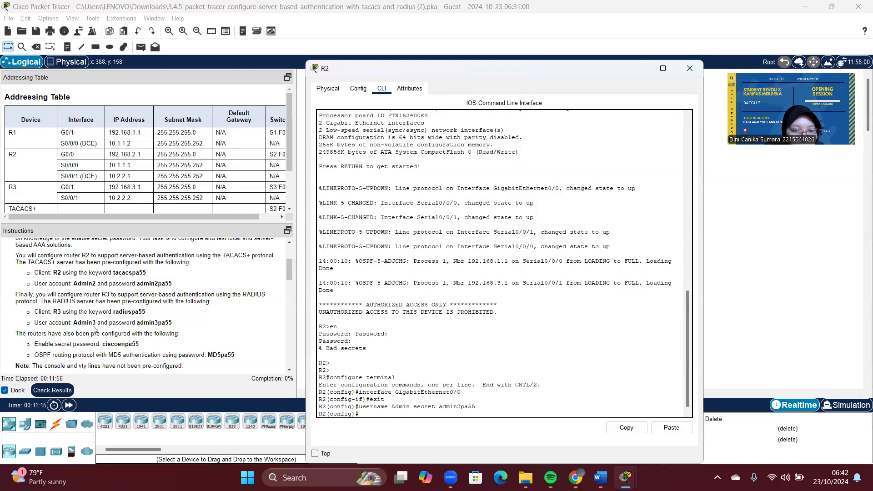
scroll(94, 329, down, 10)
scroll(95, 328, up, 9)
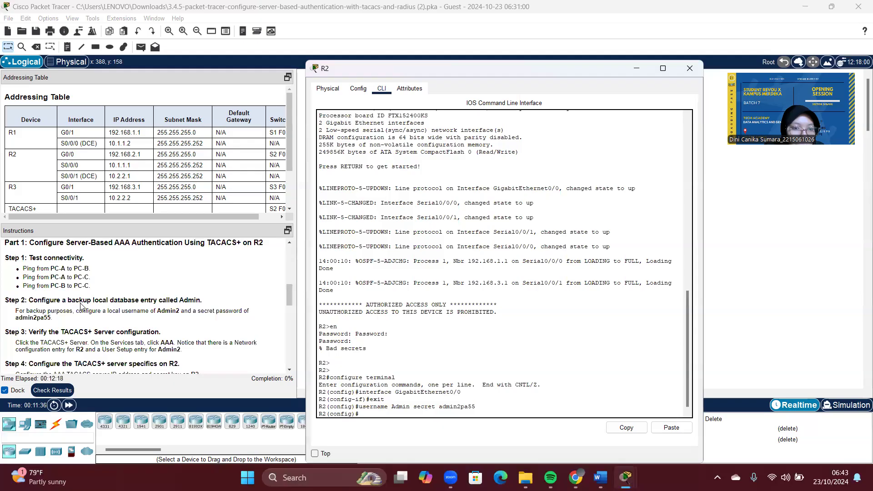
scroll(80, 304, down, 1)
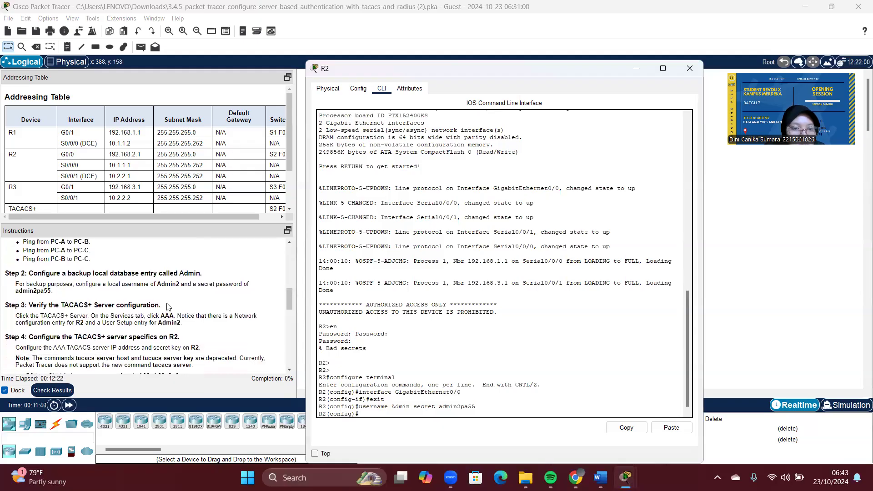
drag(167, 307, 2, 305)
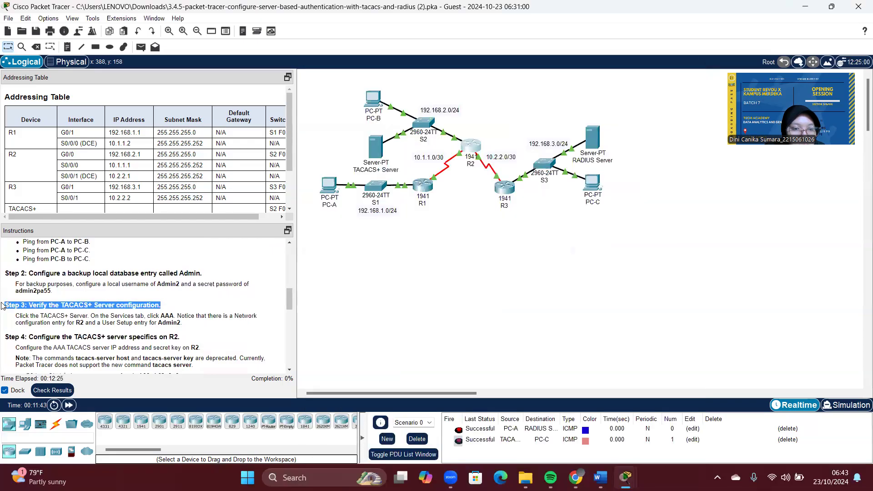
scroll(117, 326, down, 1)
click(116, 325)
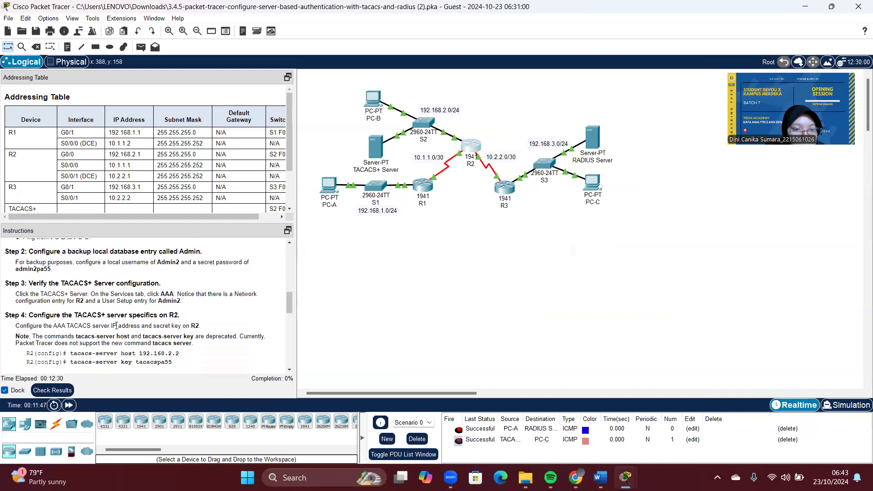
drag(184, 317, 4, 316)
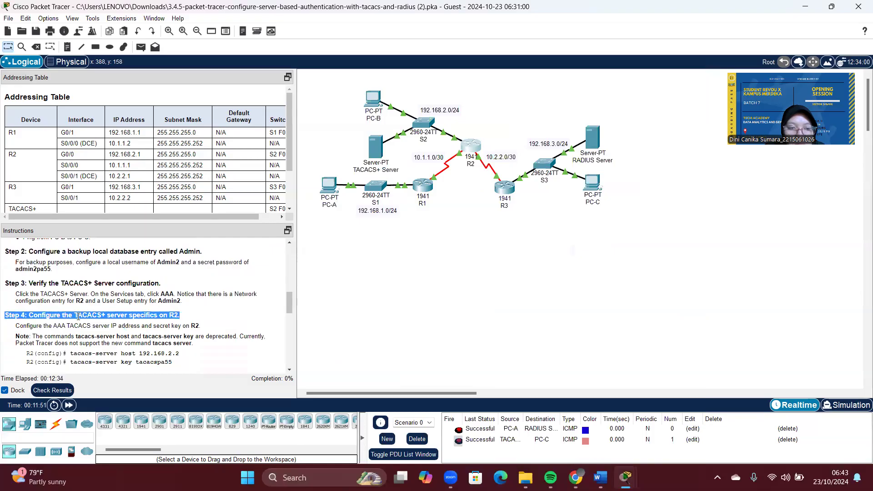
click(161, 333)
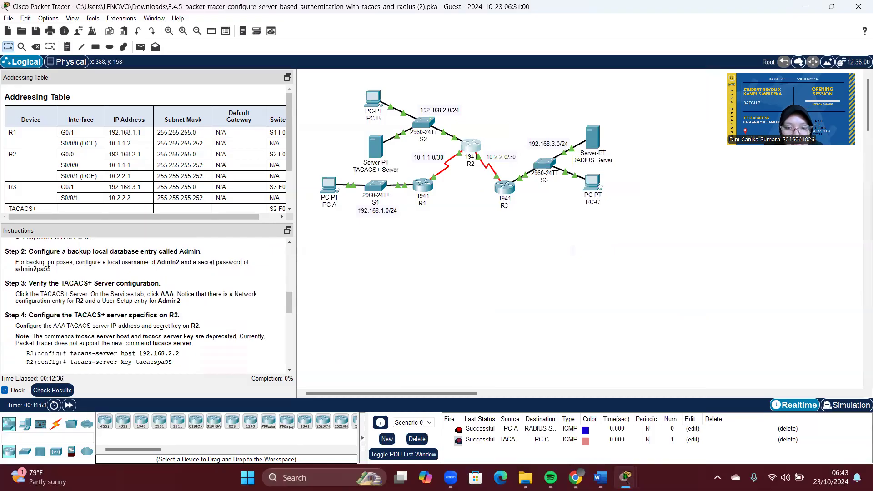
click(468, 142)
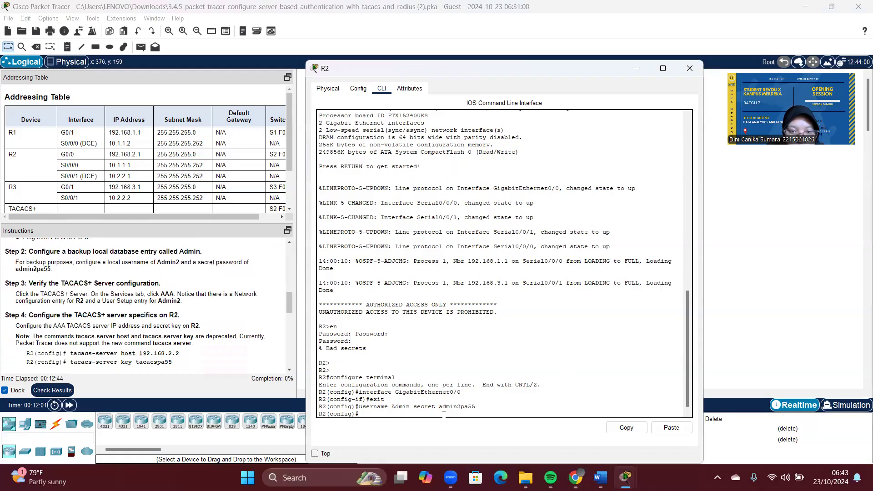
Step: Set R2's TACACS+ server host to 192.168.2.2 and draft the tacacs-server key command with the shared secret
text(tacc)
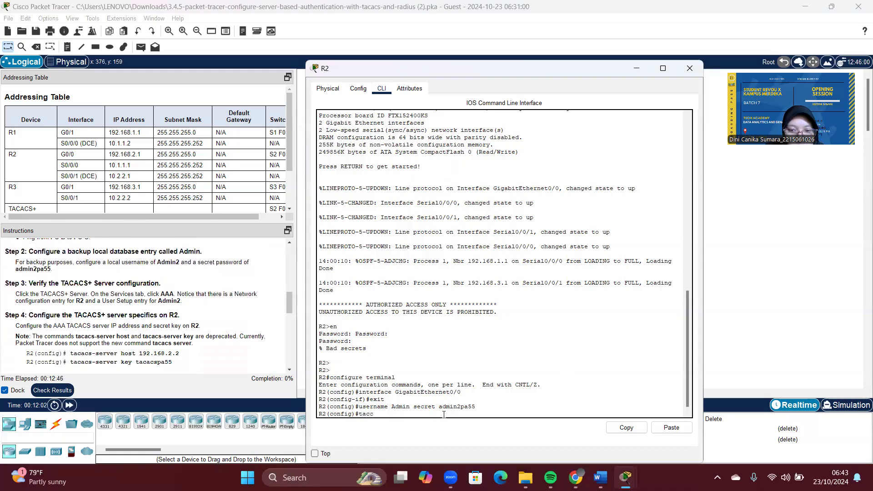
key(BackSpace)
text(acs)
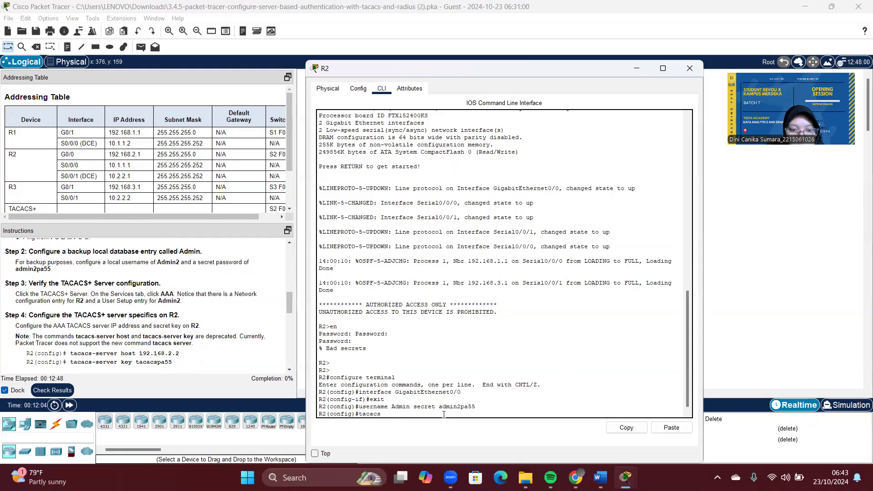
text(-server)
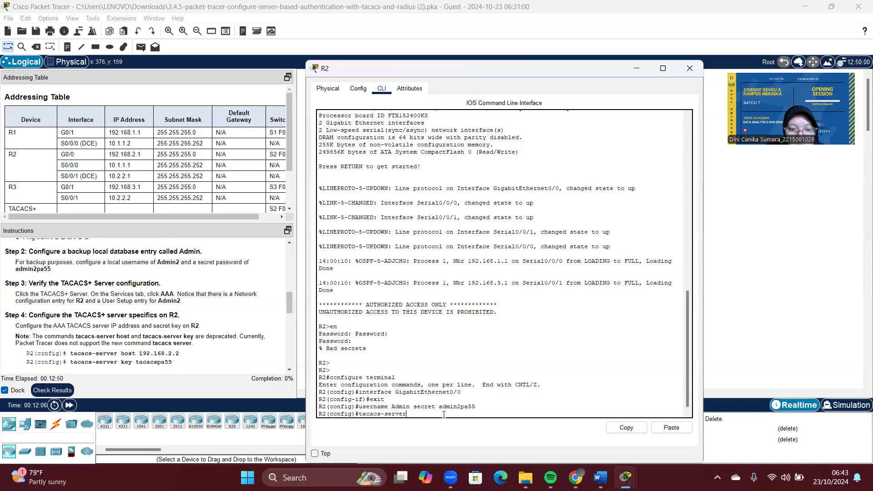
text( host)
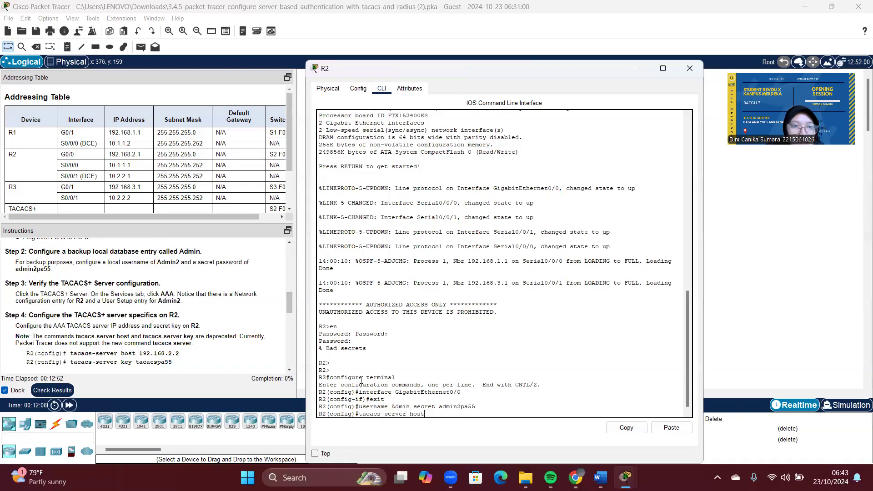
scroll(64, 161, down, 2)
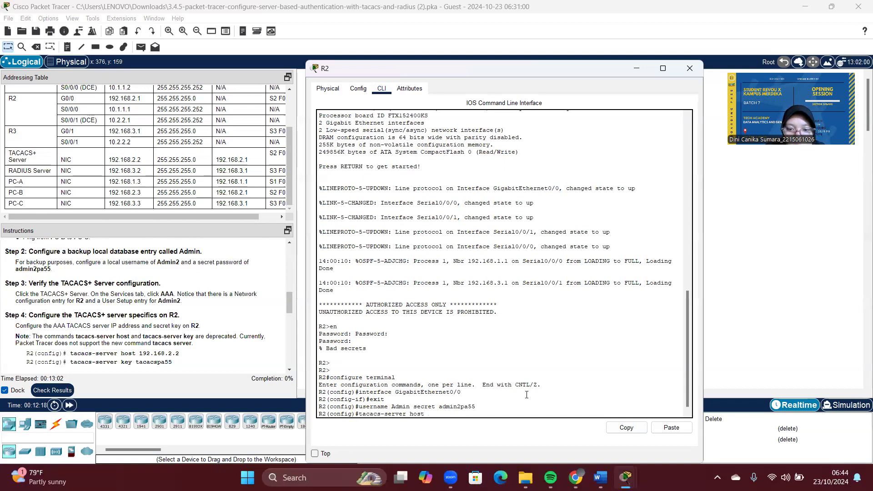
text(92)
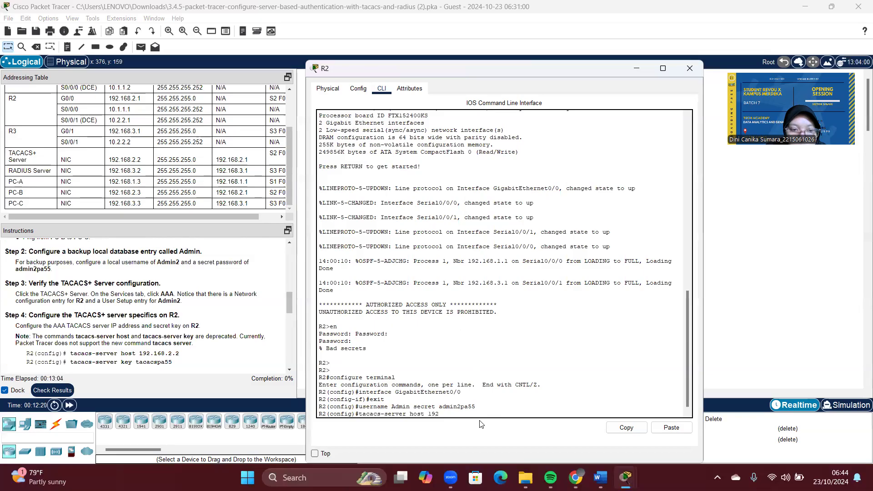
text(.1)
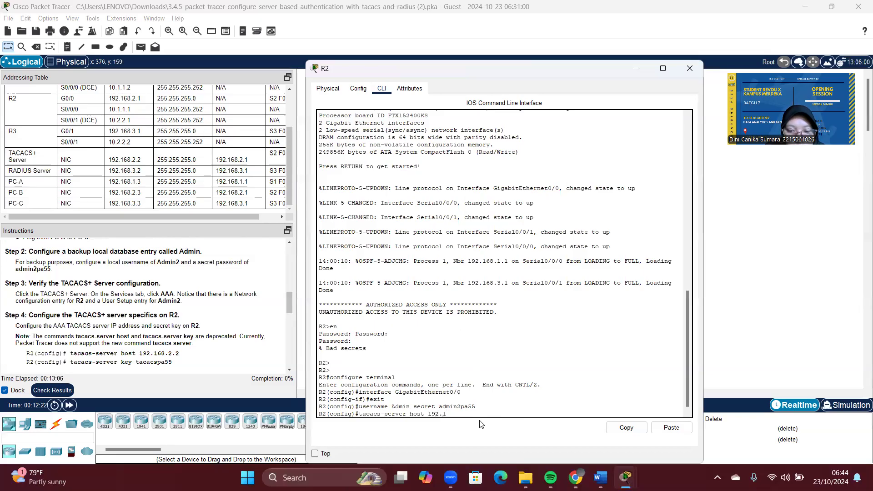
text(68.2.2)
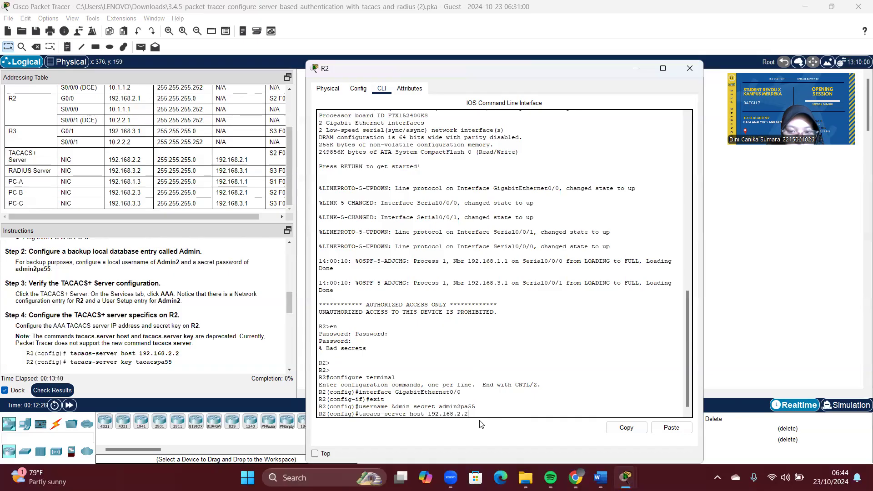
key(Return)
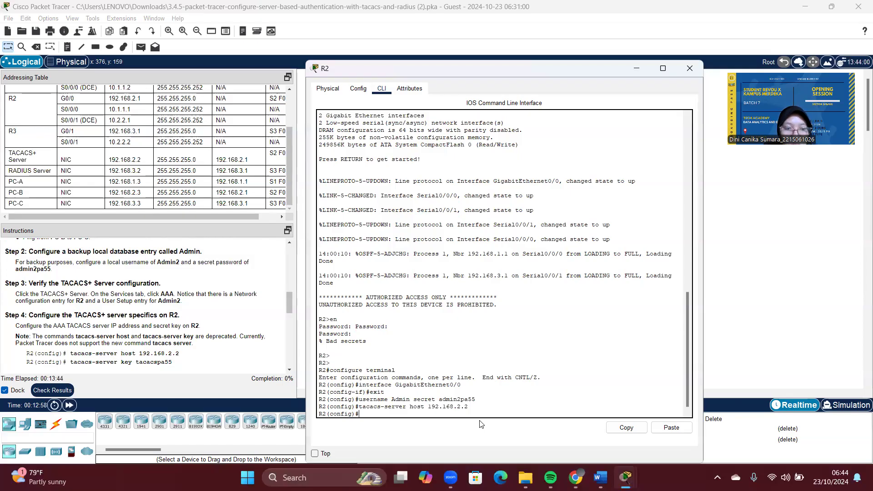
text(acac)
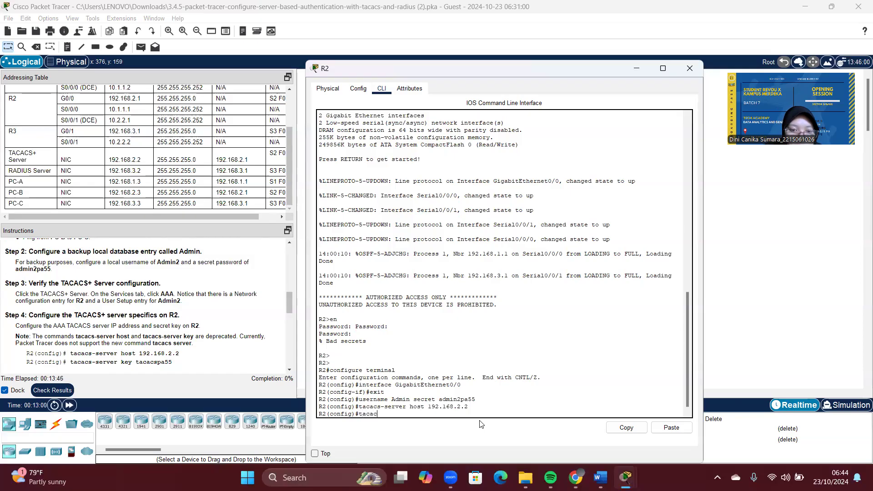
text(s )
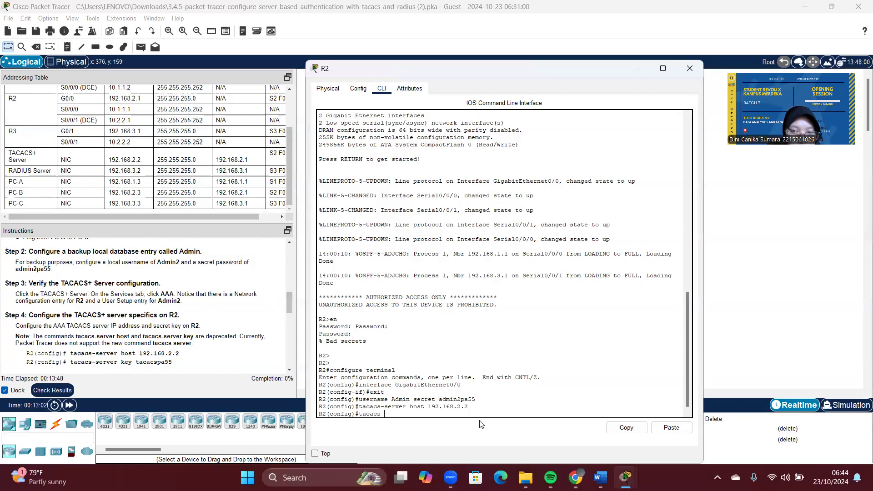
text(-serve)
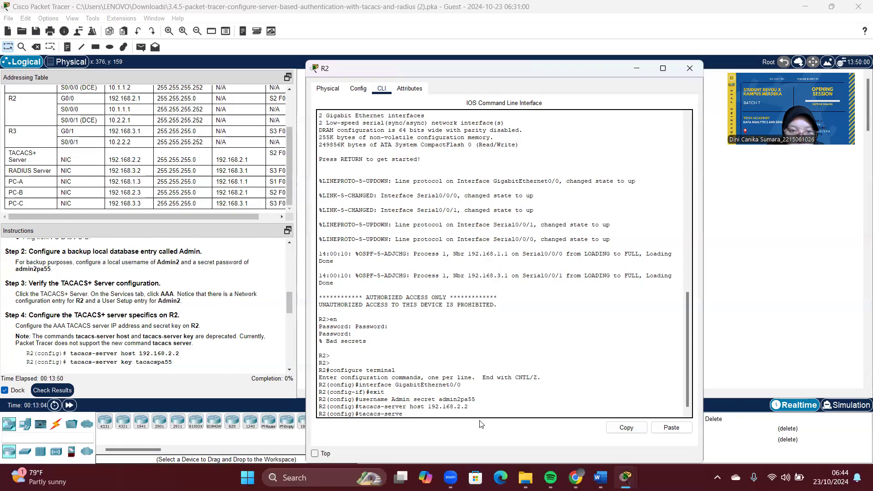
text(r key)
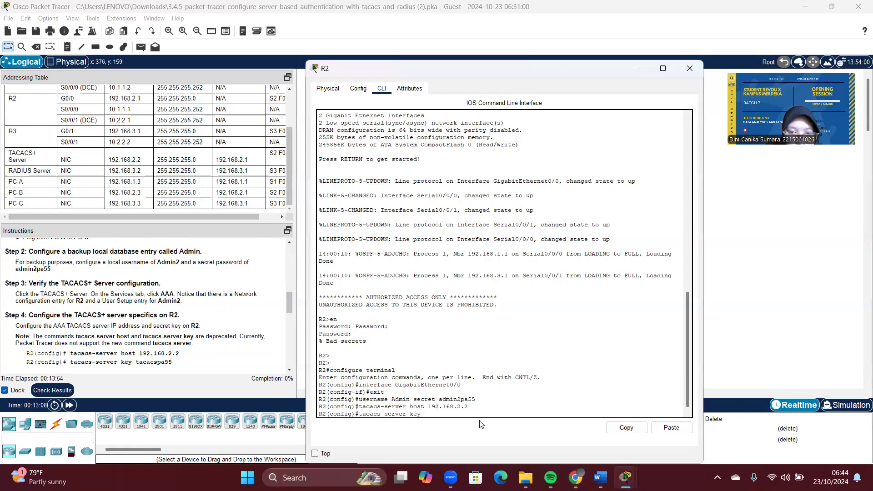
text(tacacs)
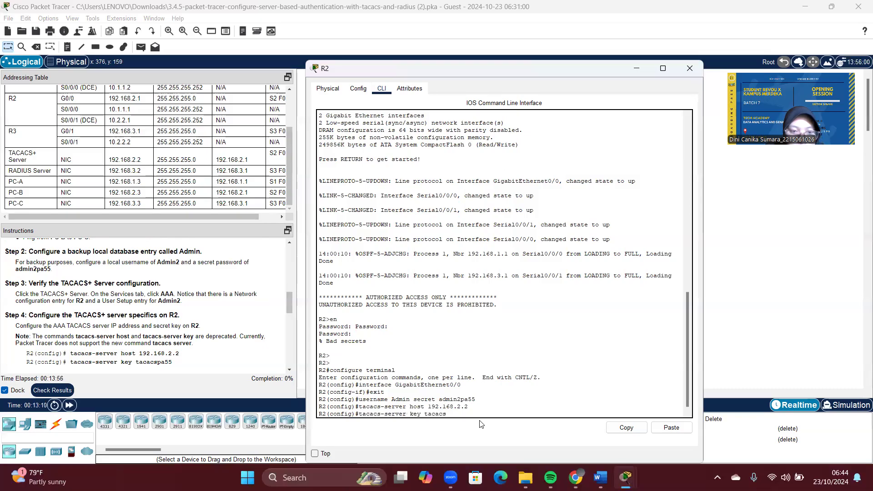
text(pa55)
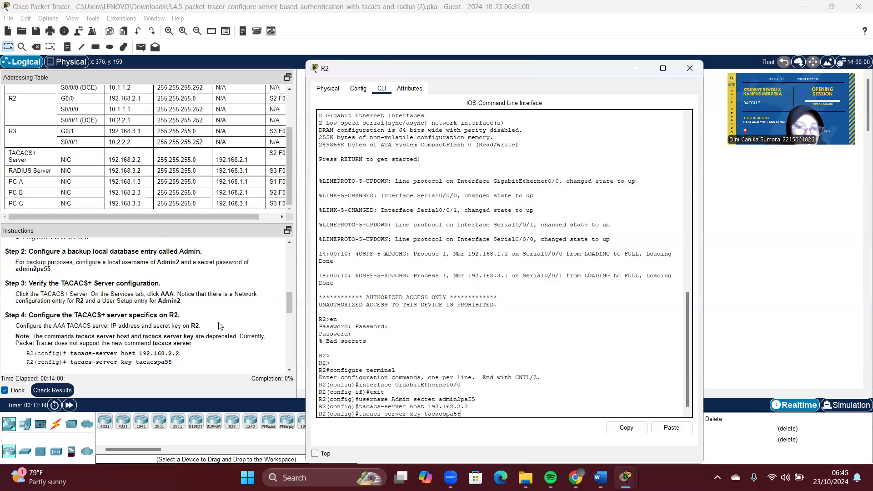
drag(173, 362, 26, 361)
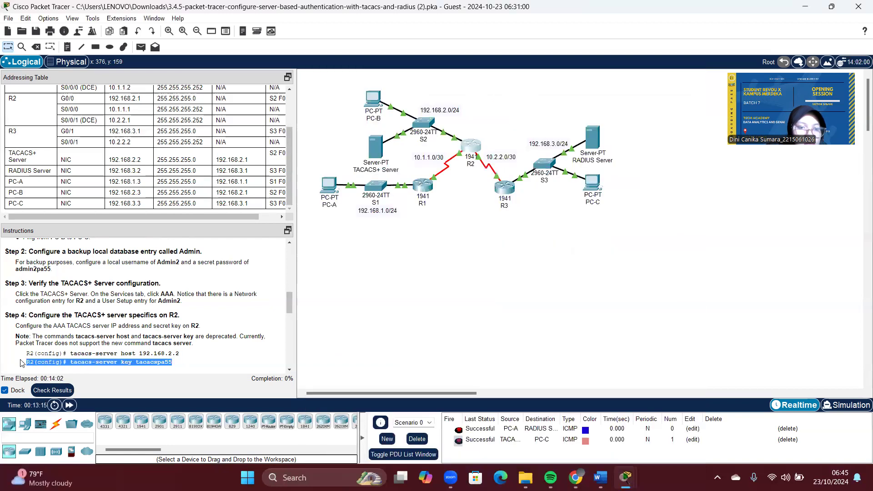
Step: Submit R2's tacacs-server key command with the shared secret
click(476, 149)
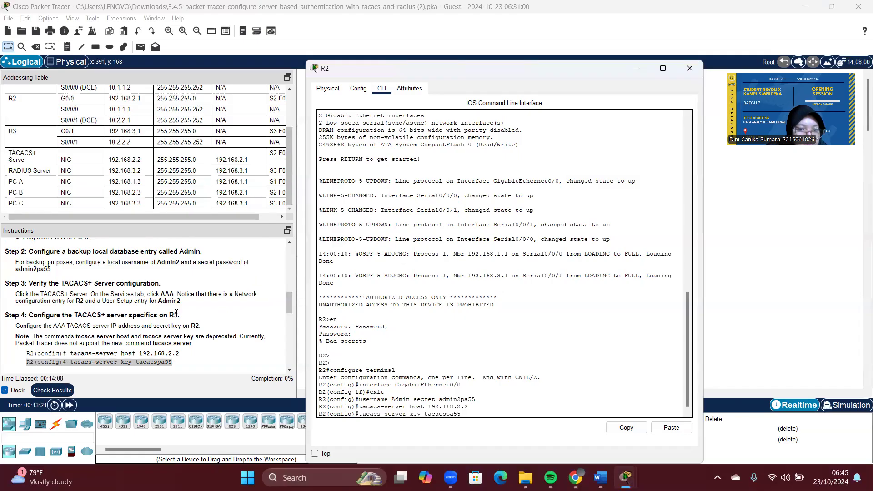
scroll(154, 324, down, 3)
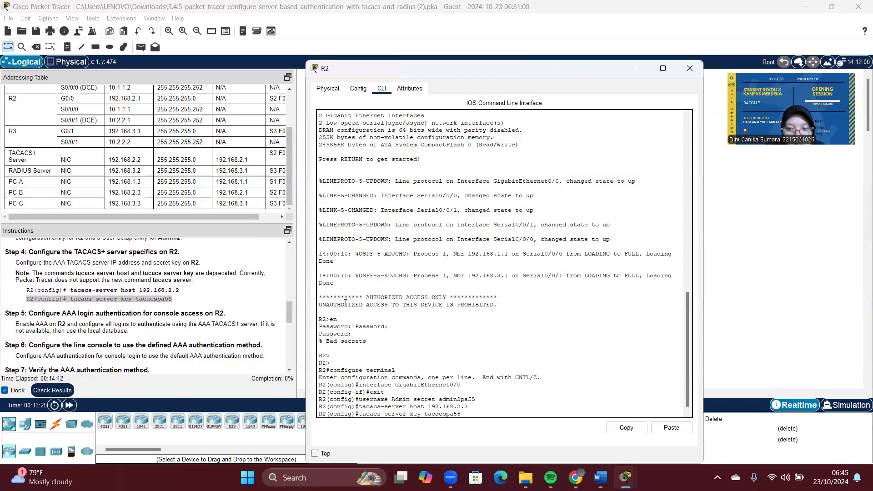
key(Return)
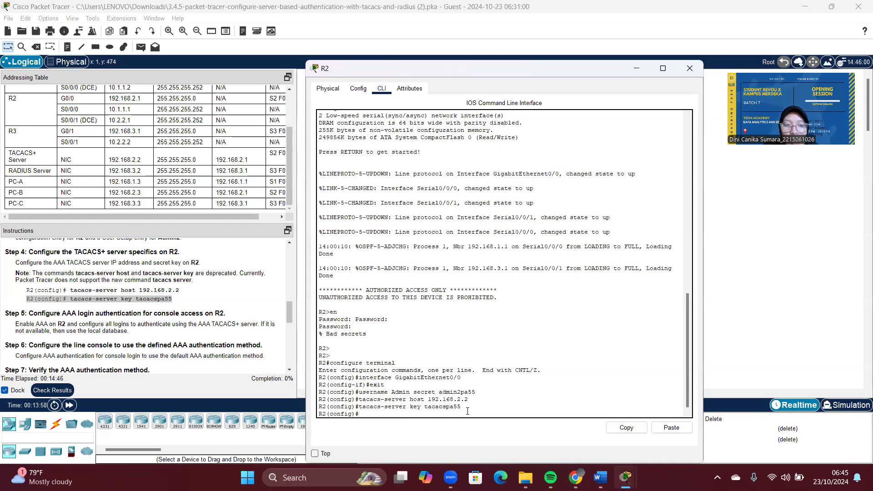
Step: Enable AAA on R2 with aaa new-model
text(aaa)
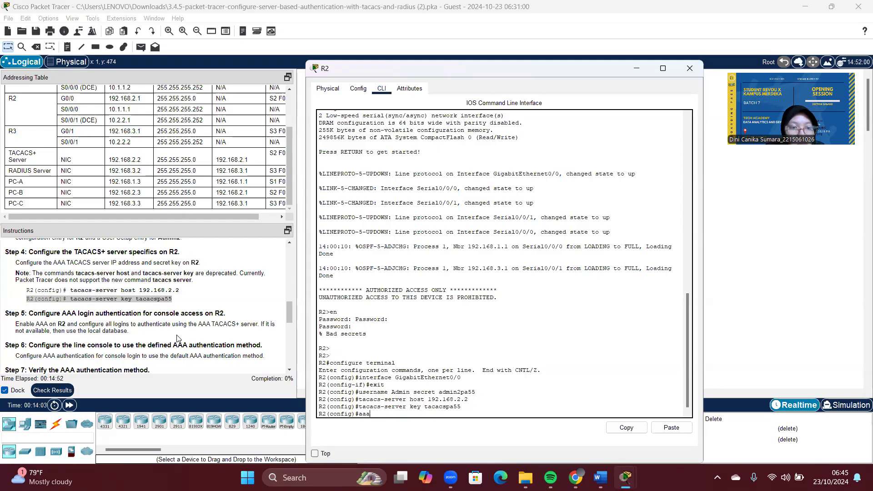
drag(129, 331, 95, 324)
drag(44, 314, 9, 314)
click(467, 147)
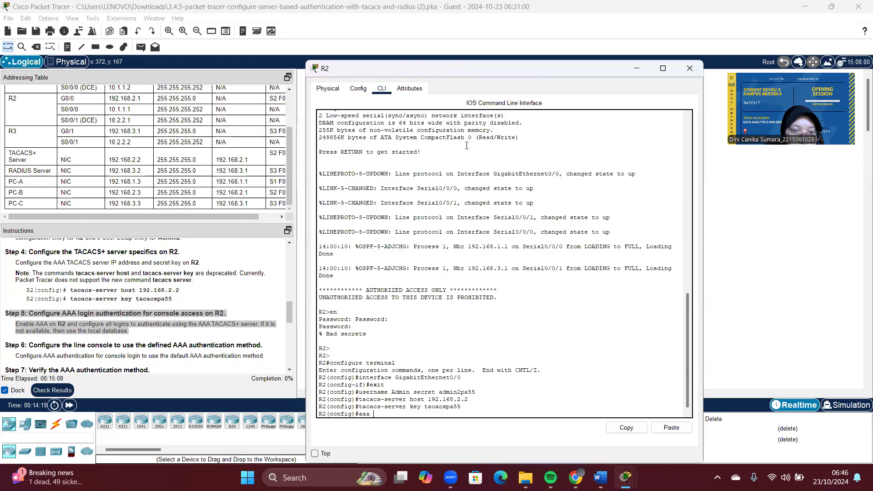
text(new m)
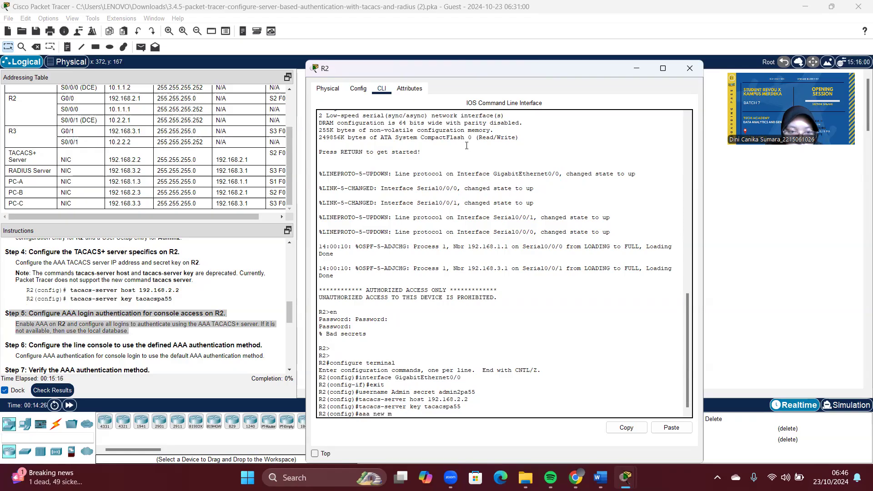
key(BackSpace)
key(BackSpace)
key(BackSpace)
text(w-mode)
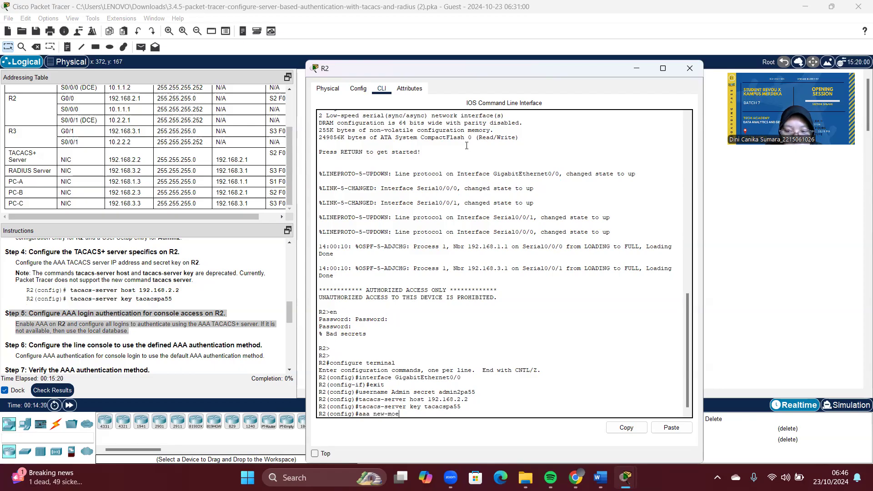
text(l)
key(Return)
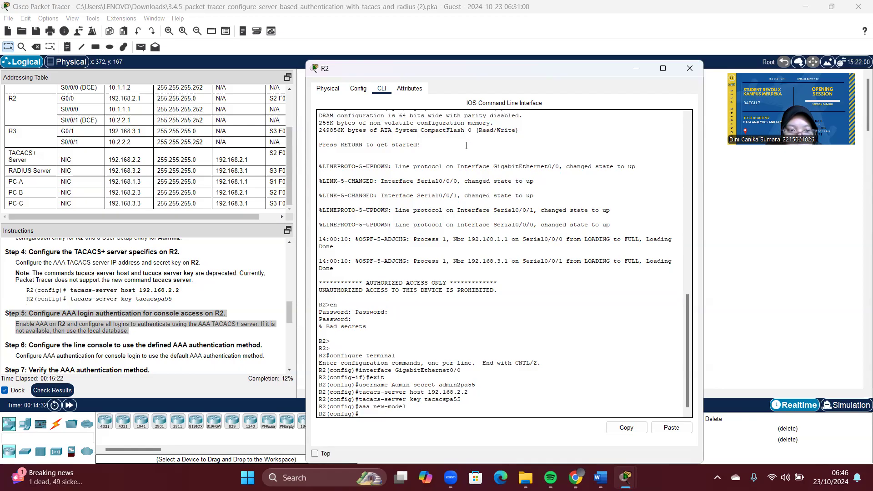
Step: Set default login authentication to group tacacs+ then local, and try login authentication default
text(aaa )
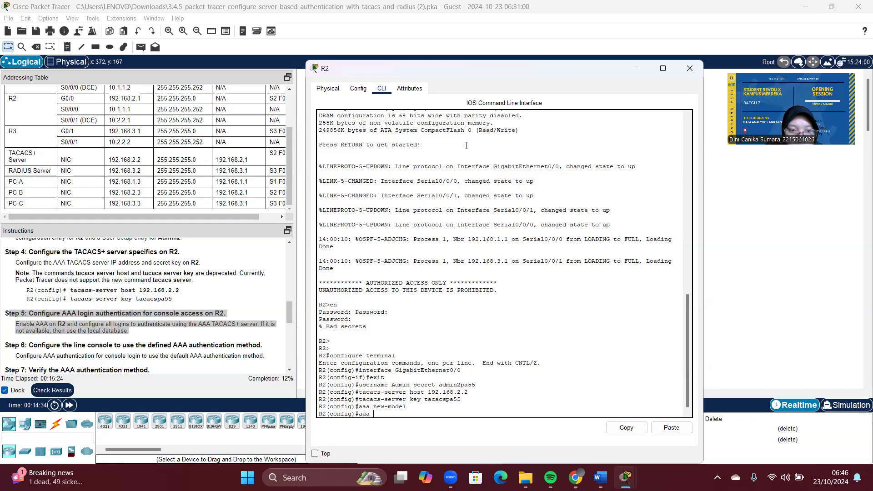
text(authenticatio)
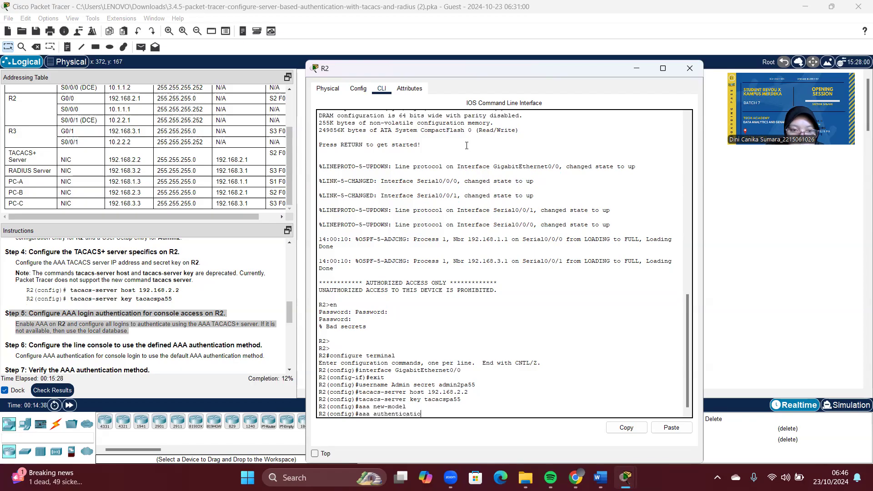
text(n login default)
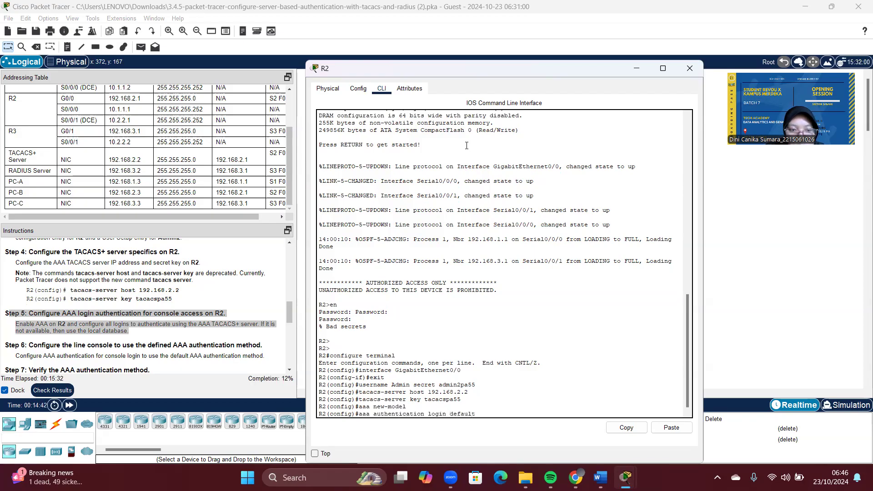
text( group tacacs+ local)
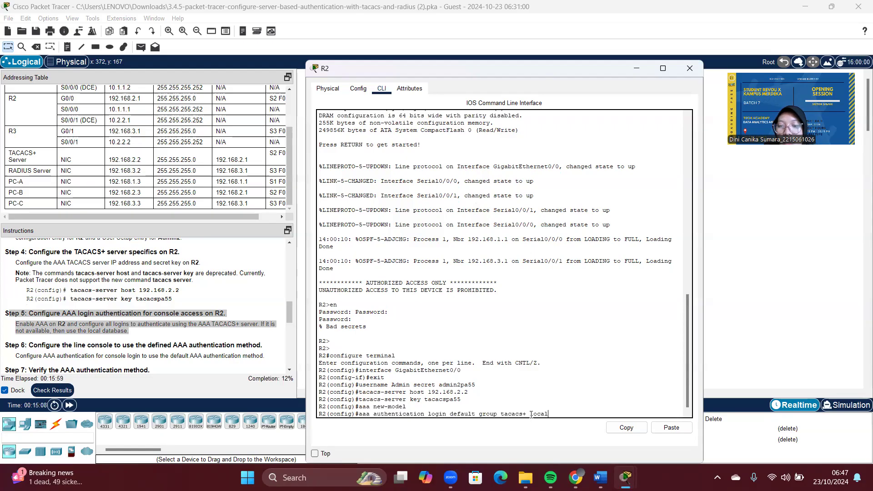
key(Return)
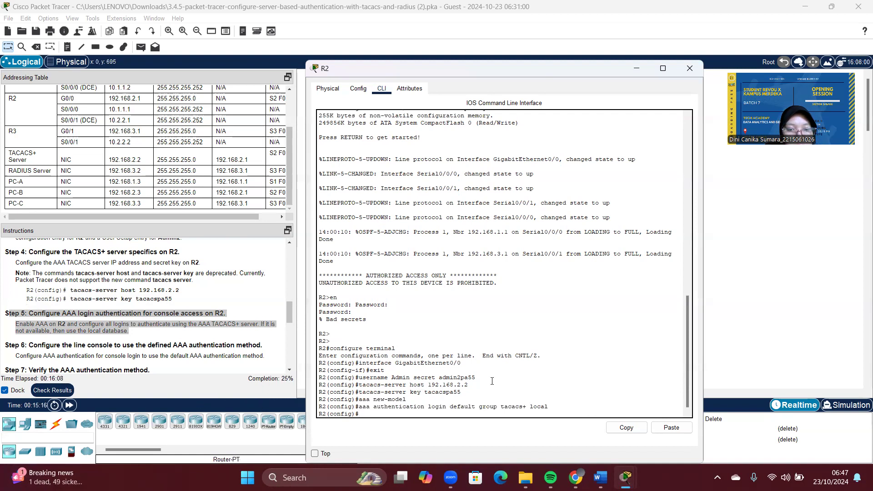
text(login authentication default)
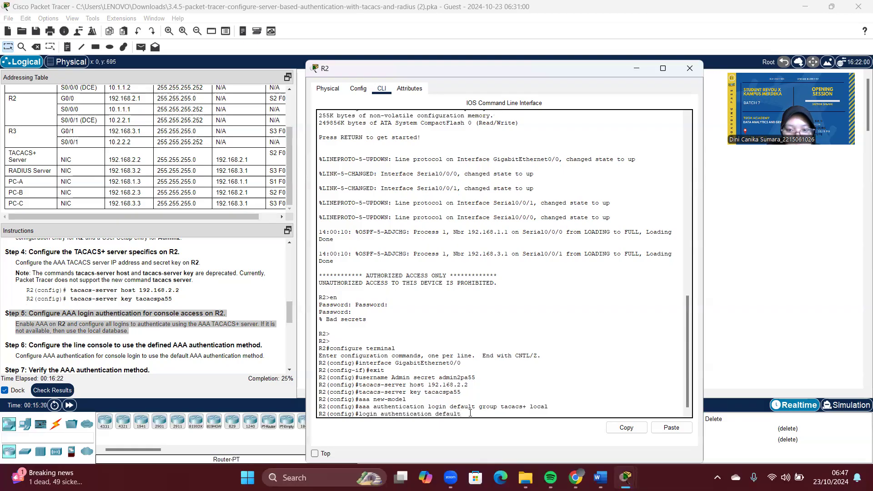
key(Return)
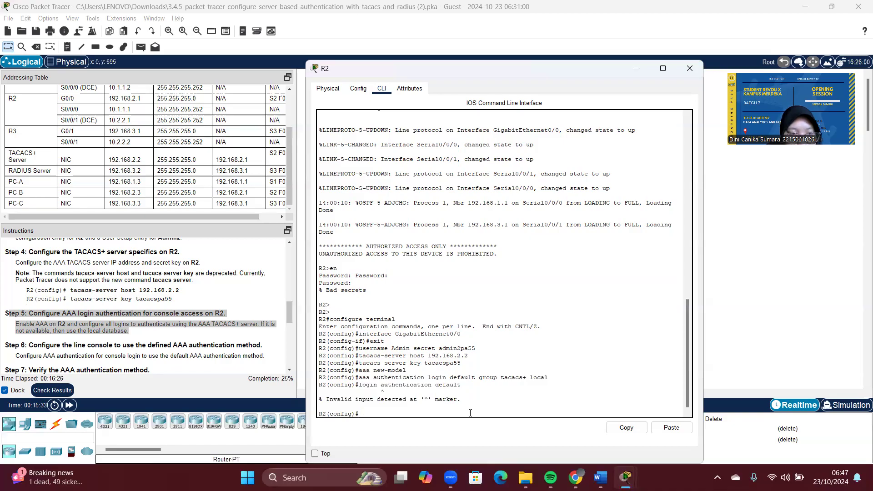
Step: Recall the previous command from R2's CLI history
key(Up)
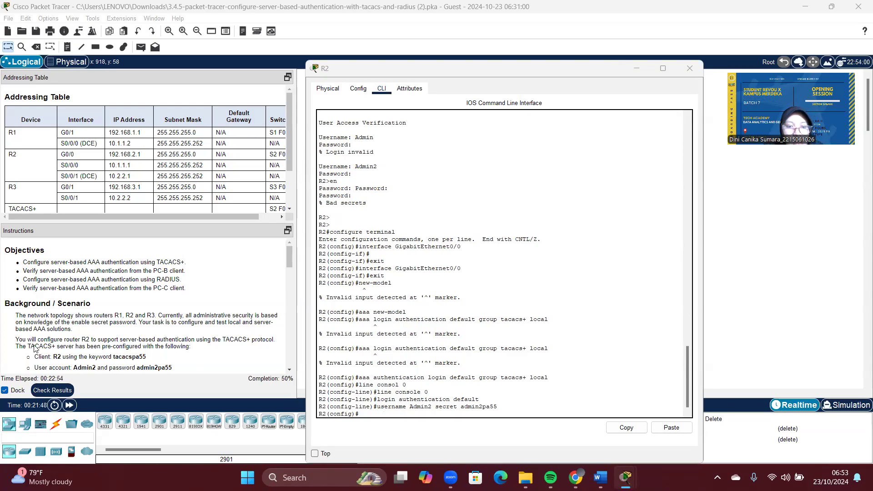
click(53, 391)
click(52, 391)
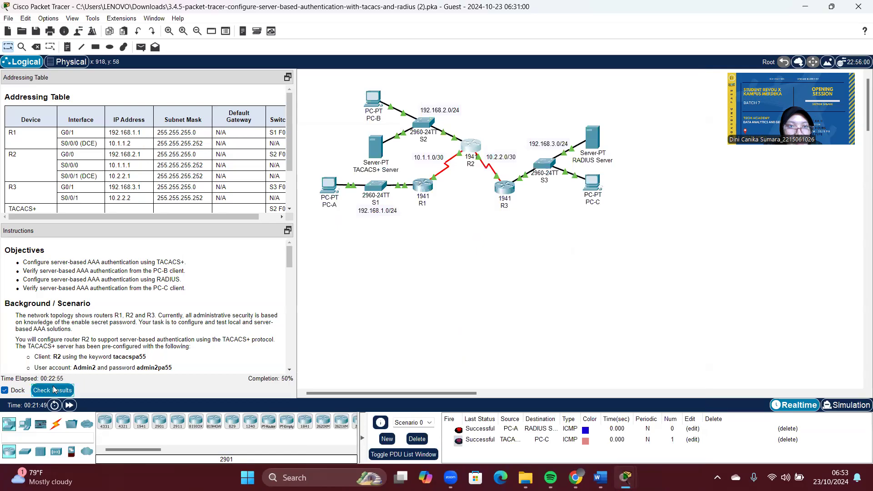
click(92, 69)
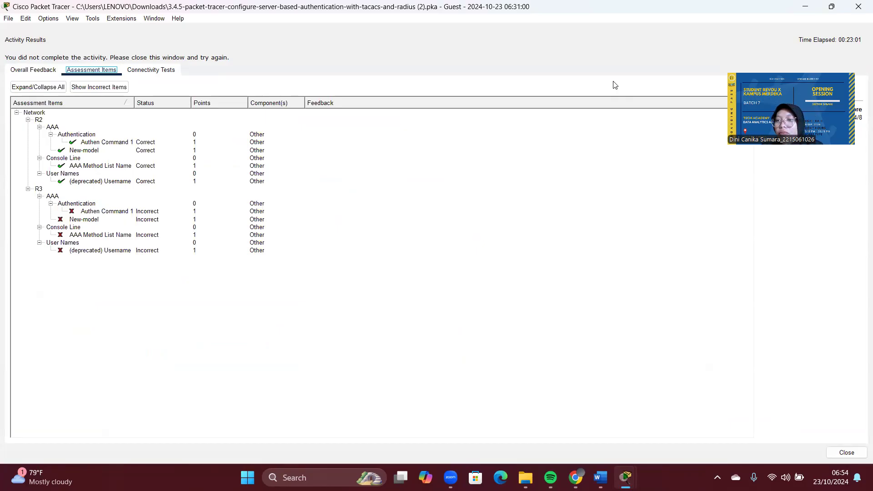
click(847, 453)
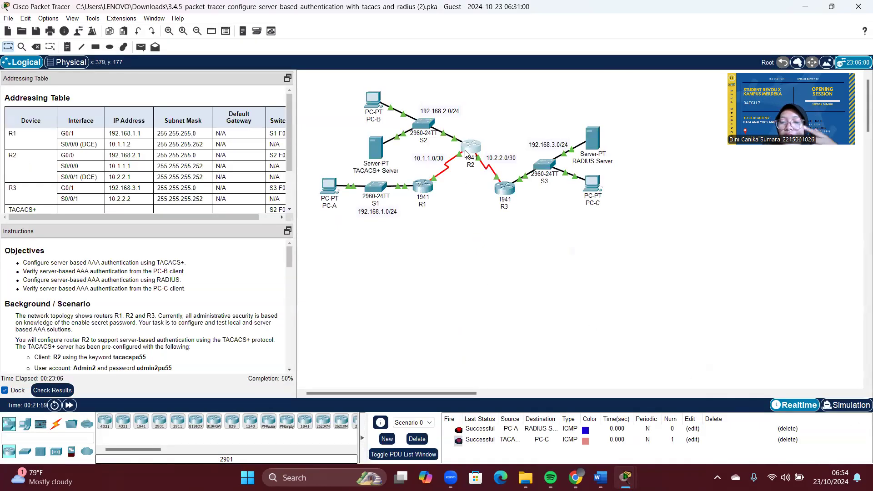
click(471, 153)
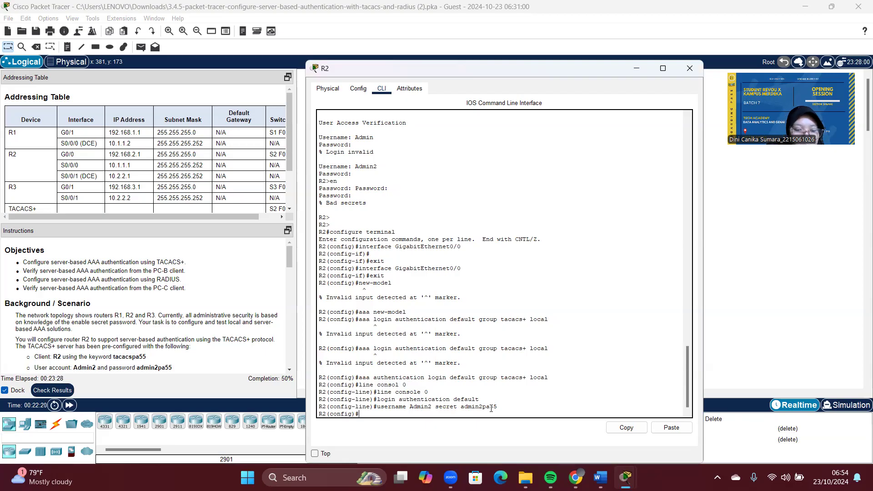
Step: Exit configuration mode on R2 and log out of its console session with 'exit'
key(ctrl+z)
key(Return)
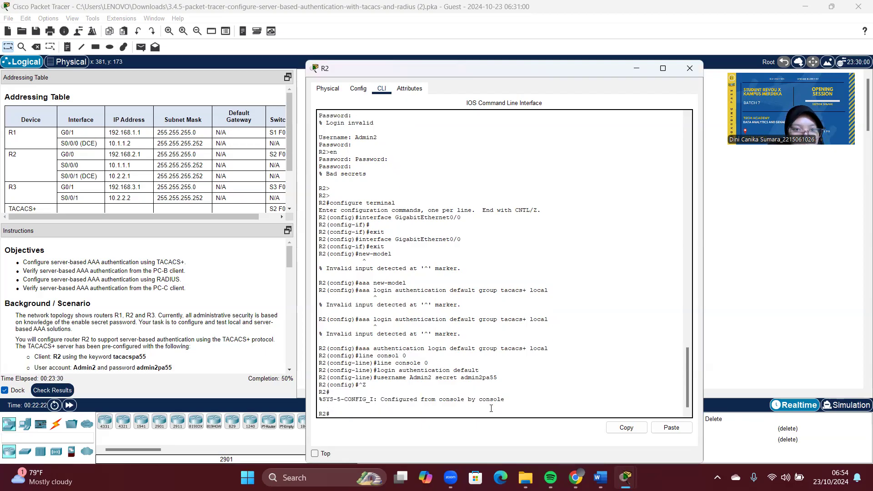
text(exit)
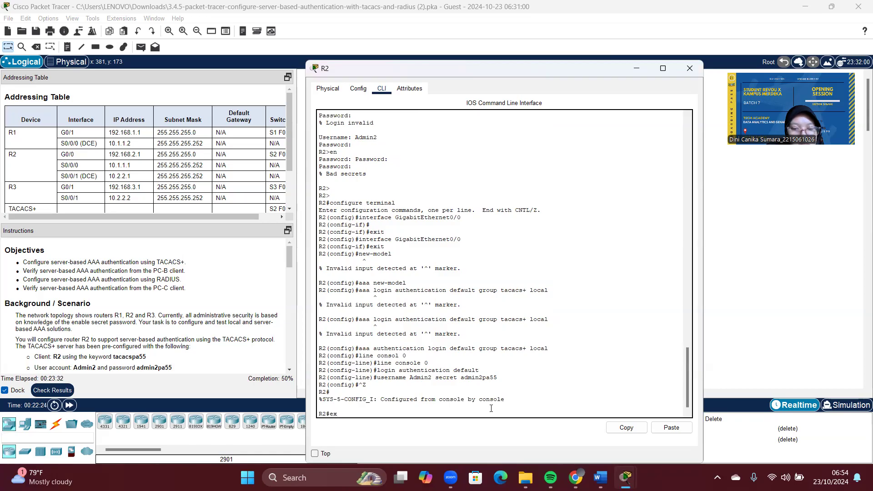
key(Return)
key(Return)
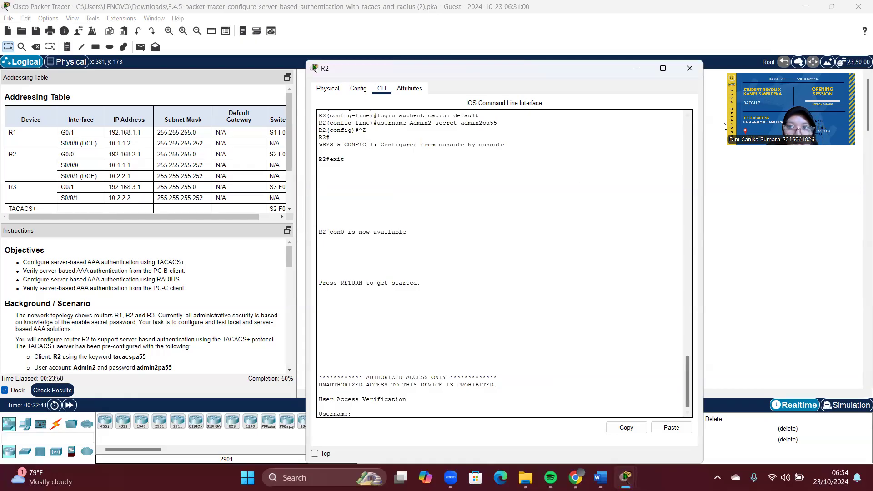
Step: Copy Admin2's password from the TACACS+ server's AAA user list, then close the server window
click(636, 68)
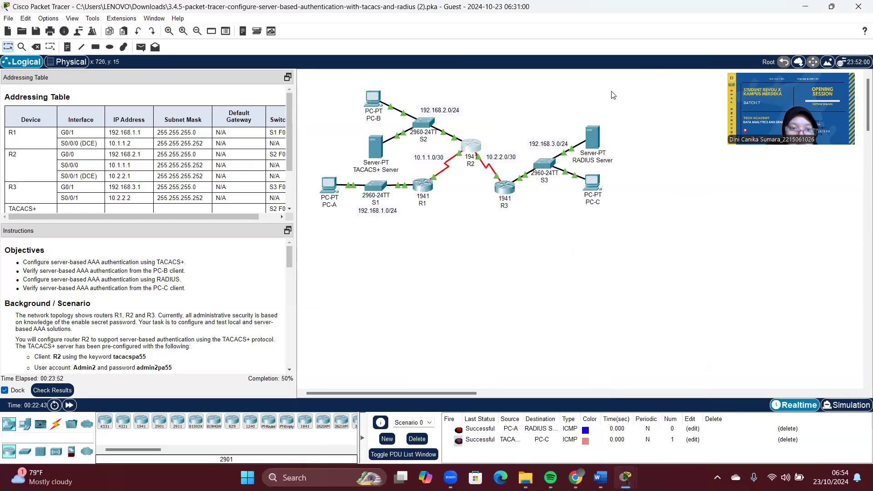
click(373, 150)
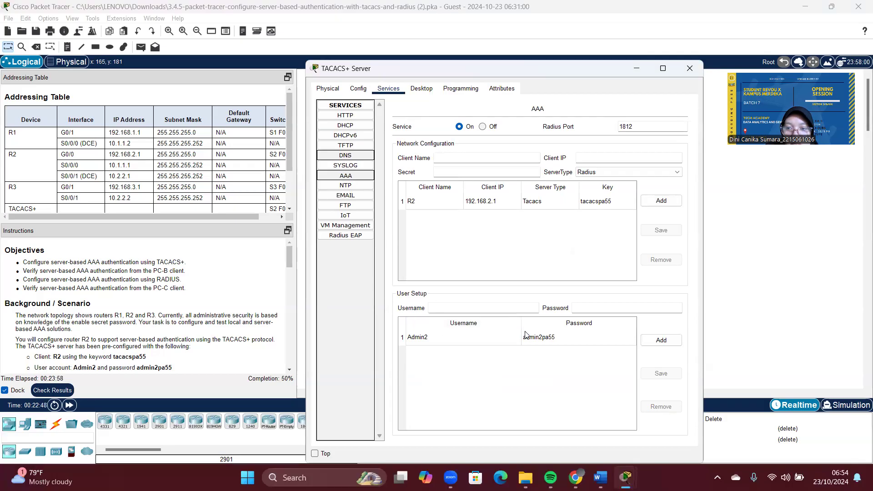
click(538, 336)
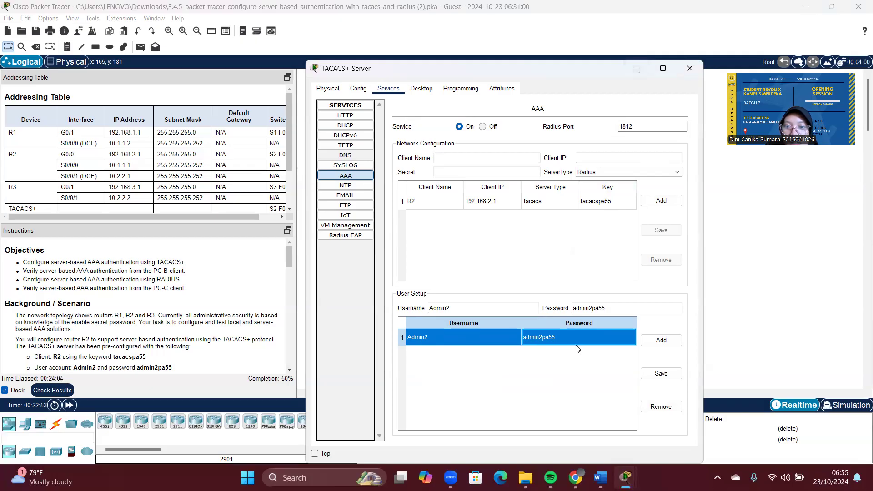
double_click(589, 307)
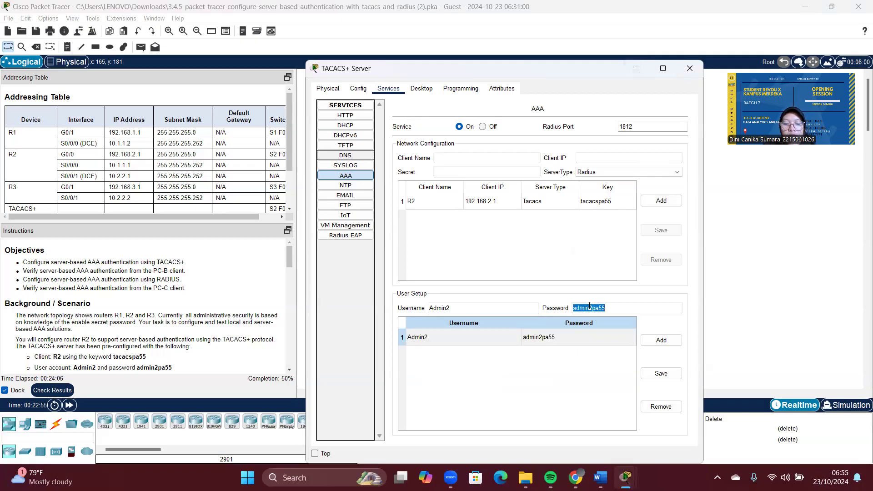
right_click(589, 307)
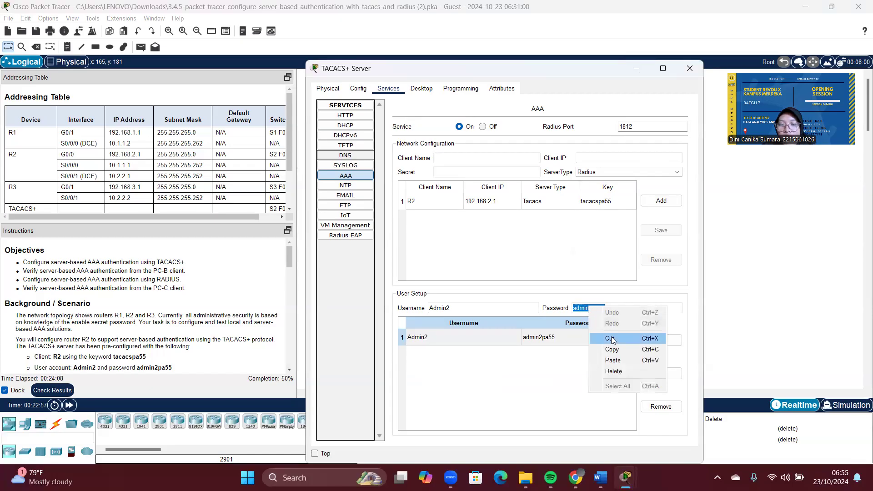
click(612, 351)
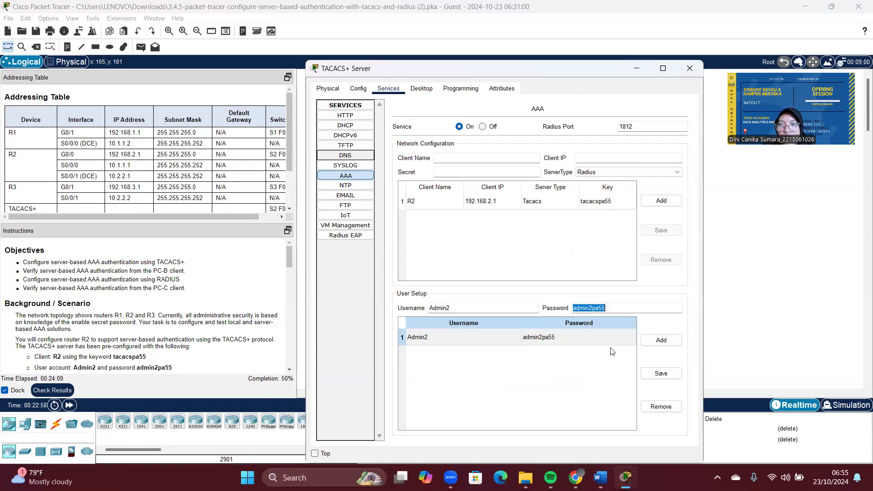
click(682, 67)
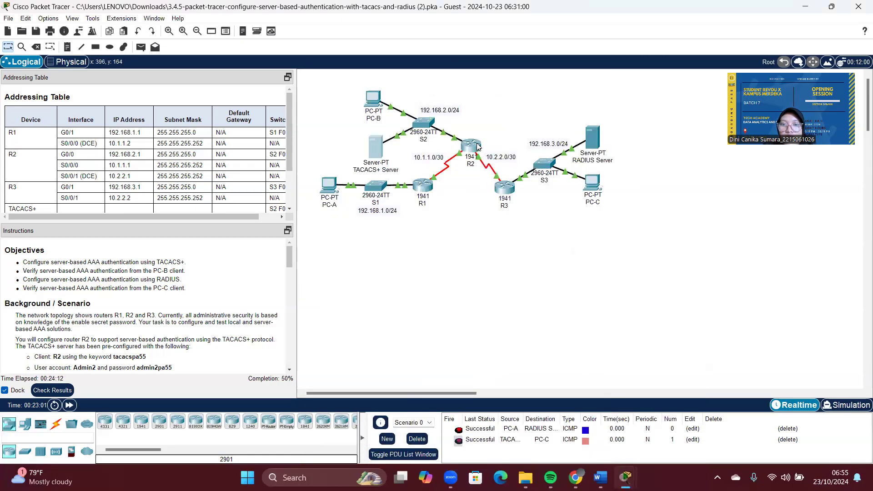
Step: Log into R2's console as Admin2 with the pasted TACACS+ password and attempt 'en'
click(464, 143)
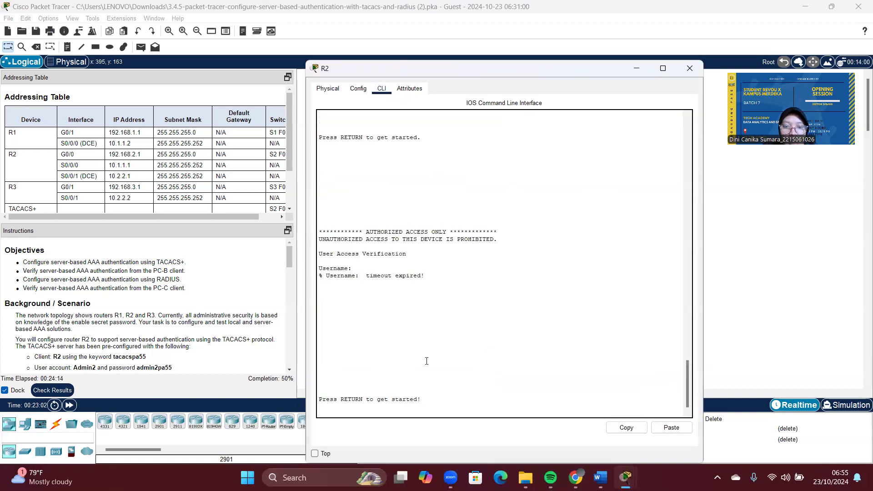
key(Return)
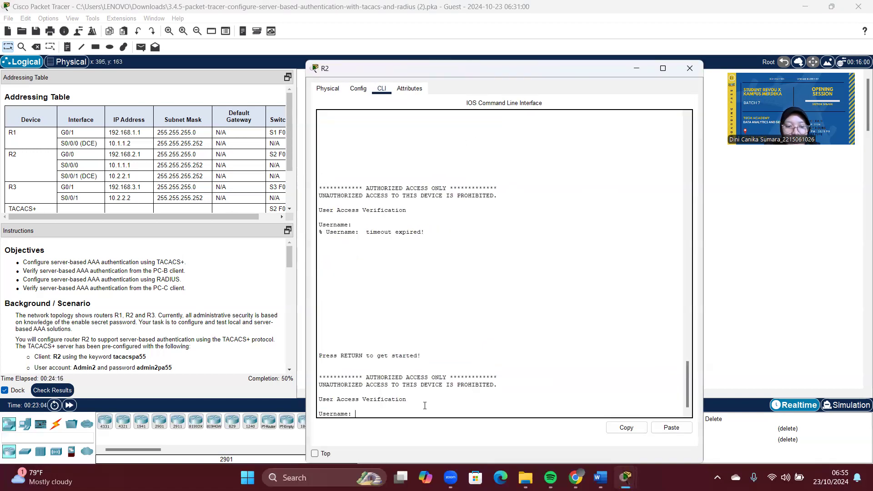
text(Admin)
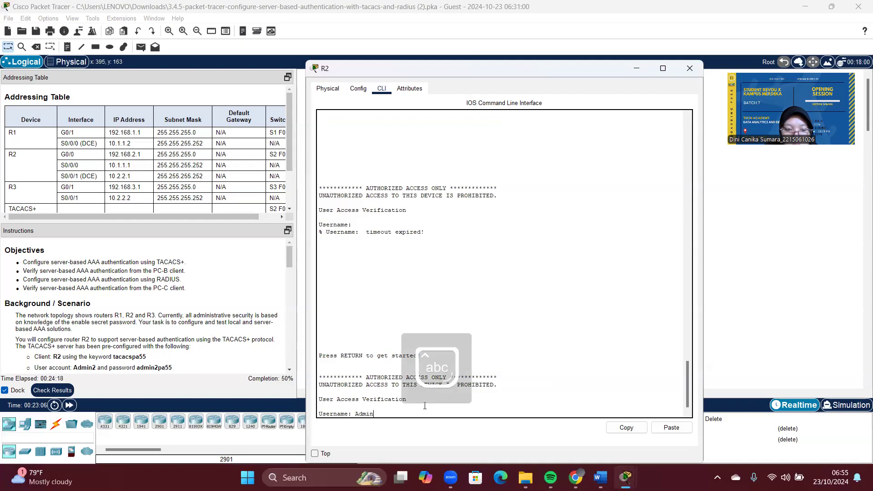
text(2)
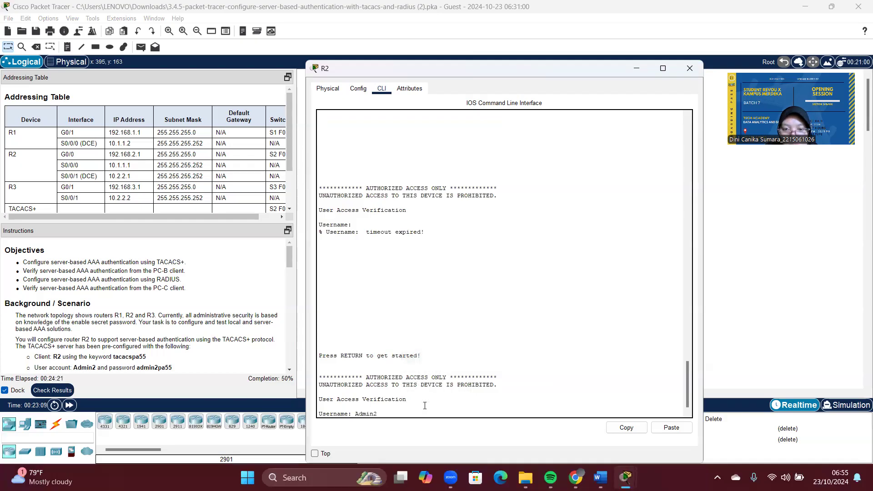
key(Return)
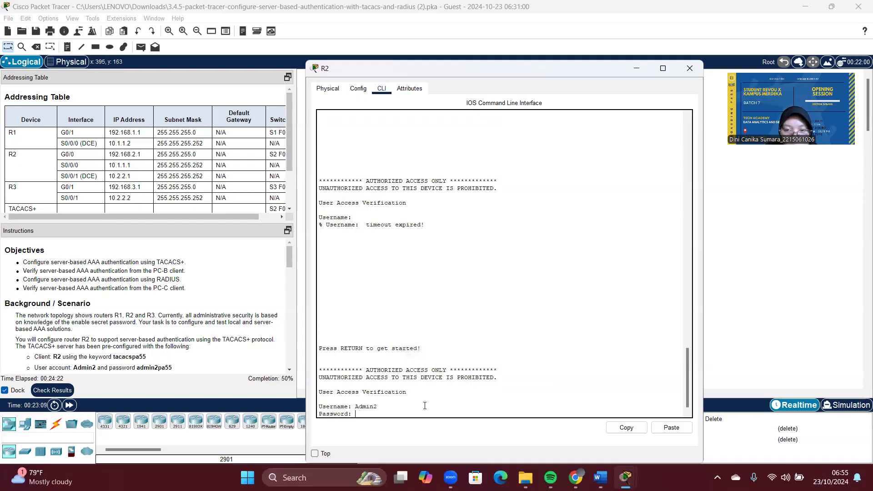
click(662, 428)
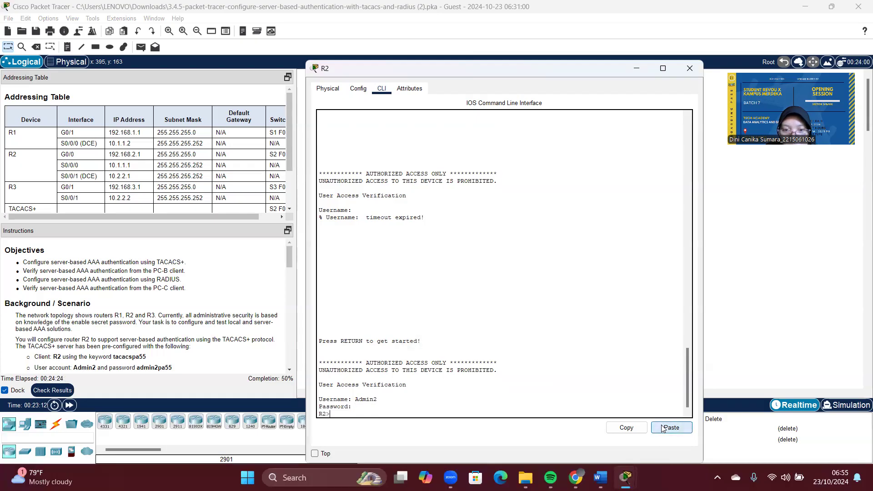
text(e)
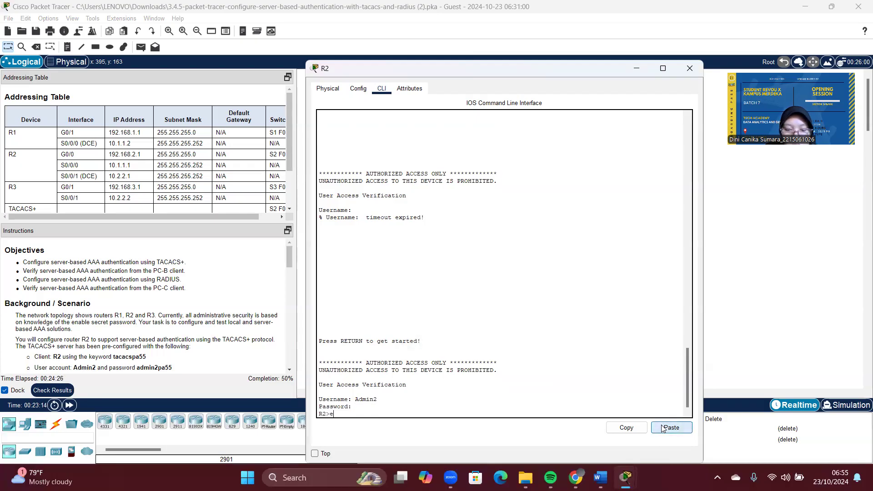
text(n)
key(Return)
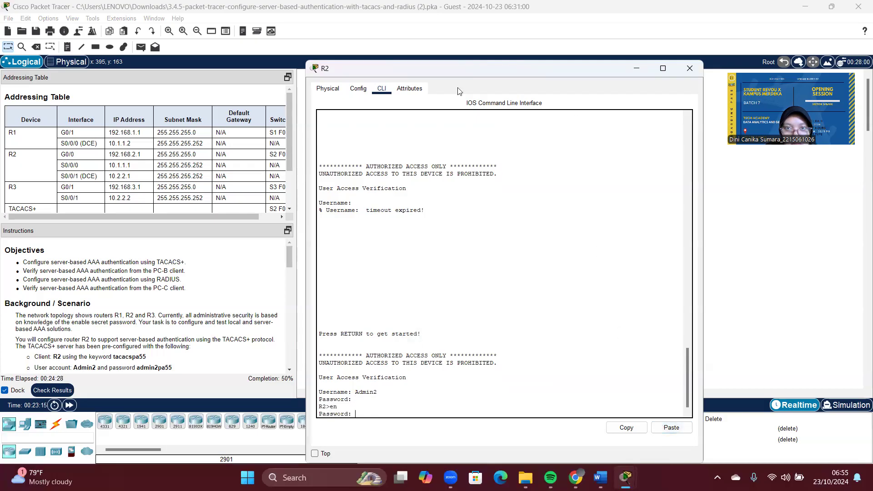
click(358, 88)
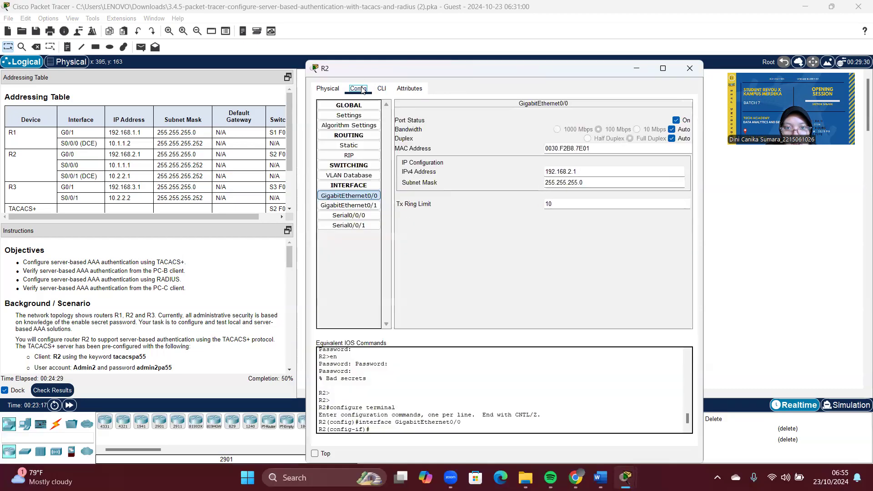
Step: Display R2's running configuration with 'show running'
click(364, 199)
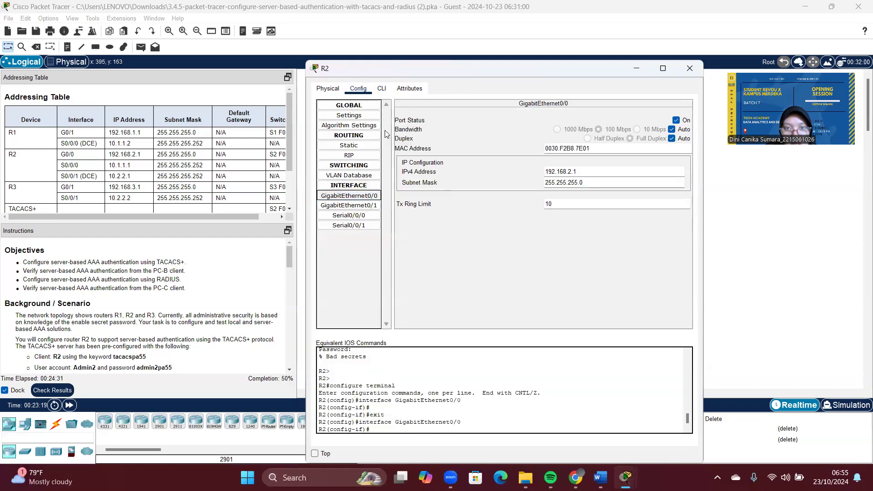
click(380, 89)
text(show run)
key(Return)
key(Up)
text(ning)
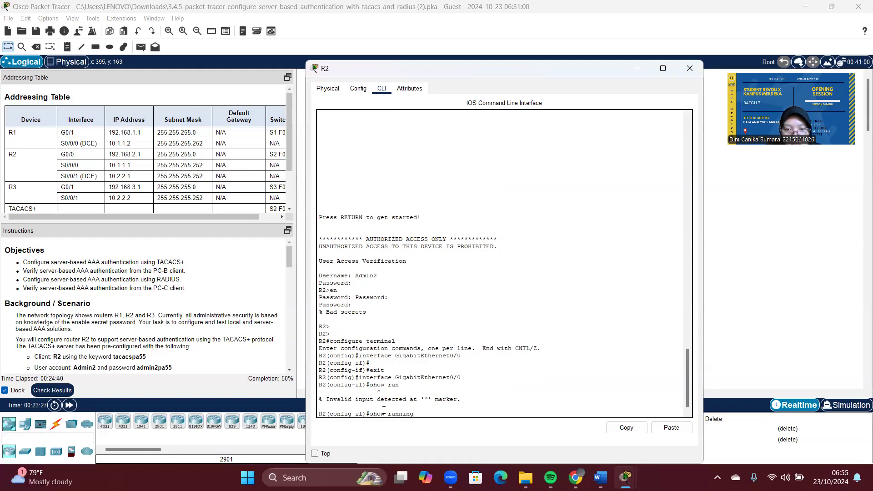
key(Return)
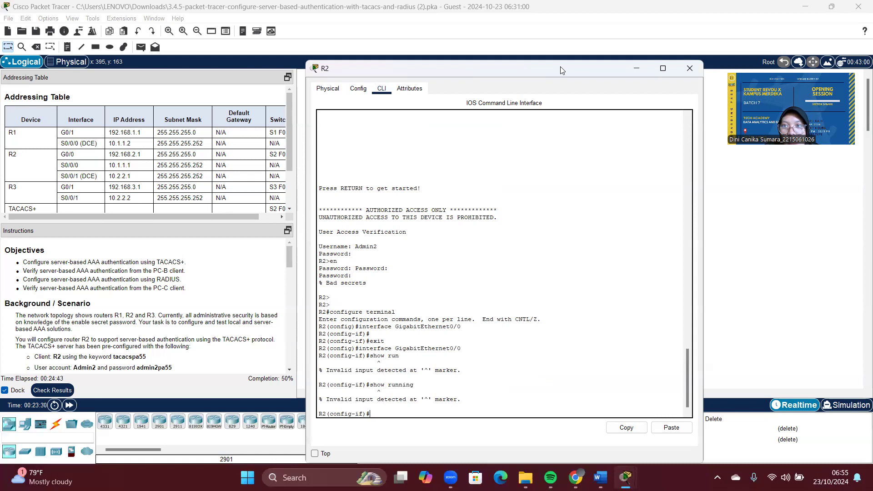
Step: Scroll the lab instructions down to Part 2 for R3
key(alt+Tab)
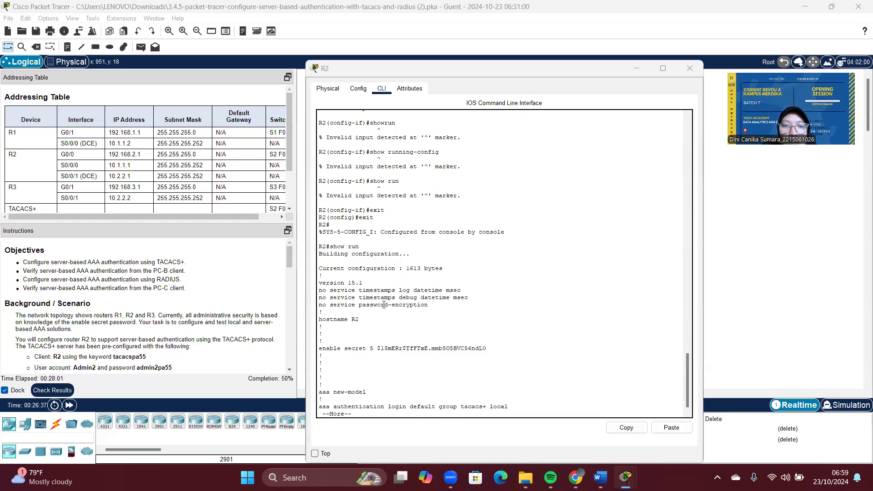
scroll(384, 305, down, 1)
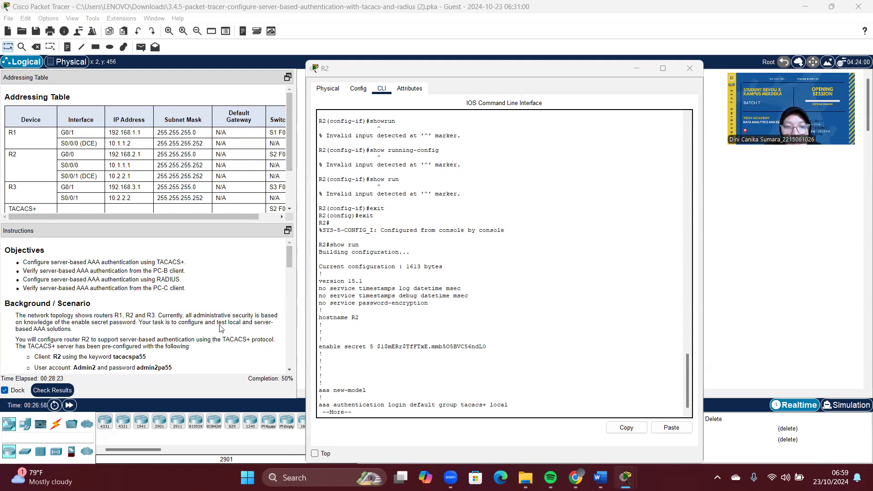
scroll(220, 328, down, 3)
scroll(220, 328, down, 15)
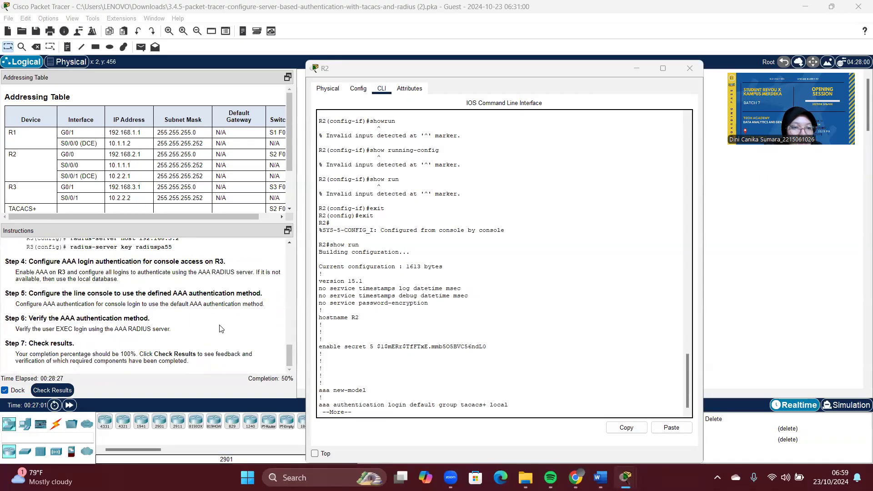
scroll(220, 328, up, 10)
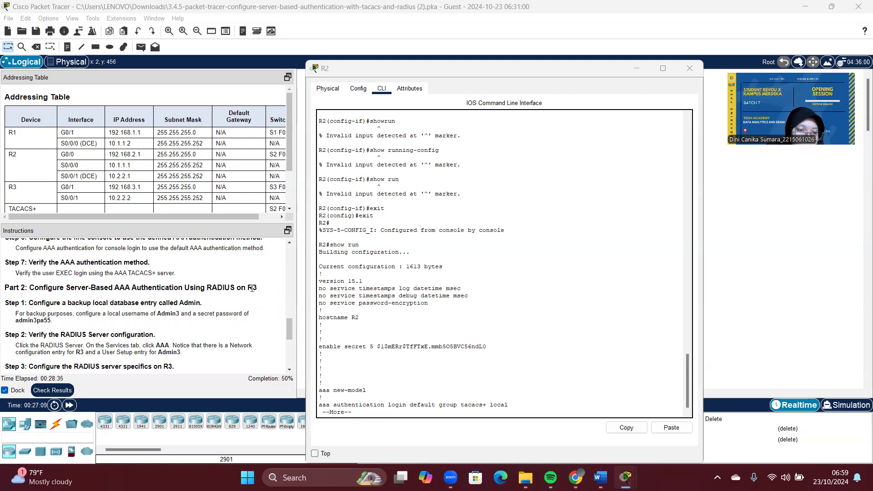
Step: Open R3's CLI and leave interface configuration mode with 'exit'
click(637, 68)
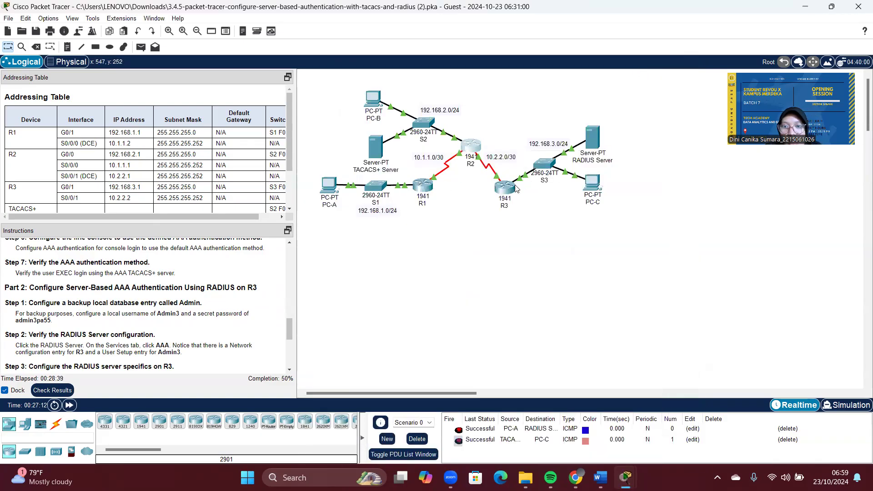
click(498, 189)
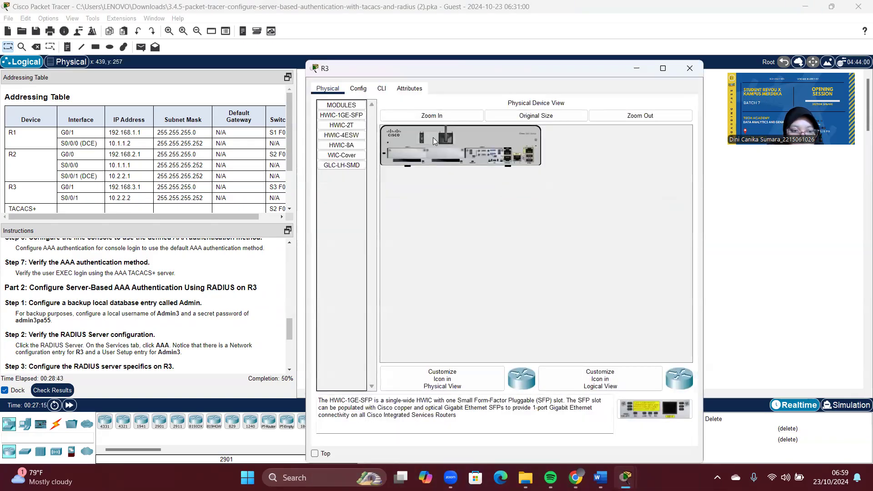
click(358, 88)
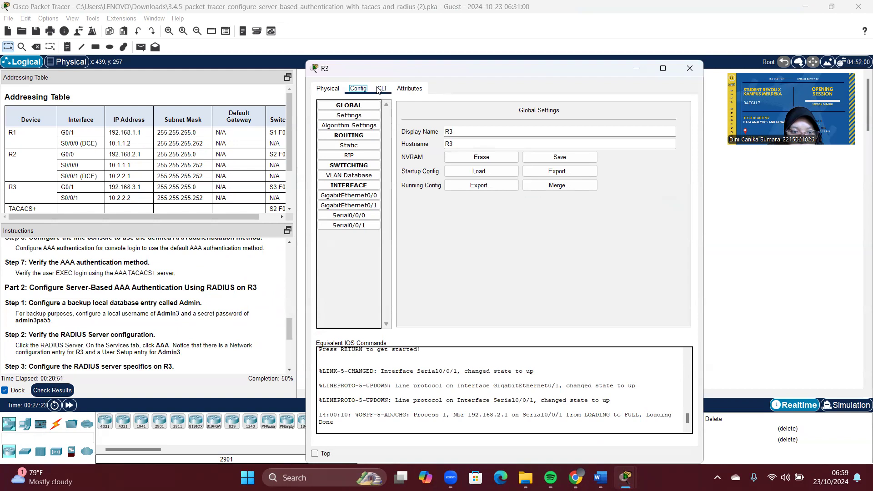
click(371, 195)
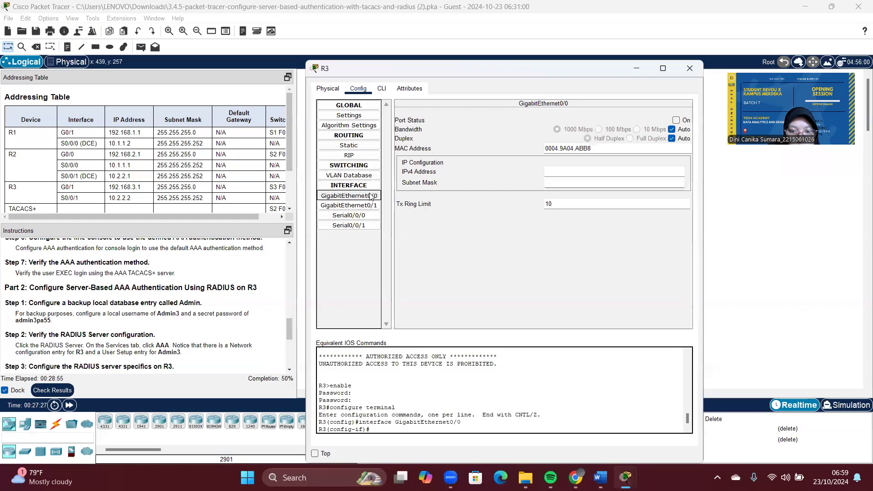
click(381, 88)
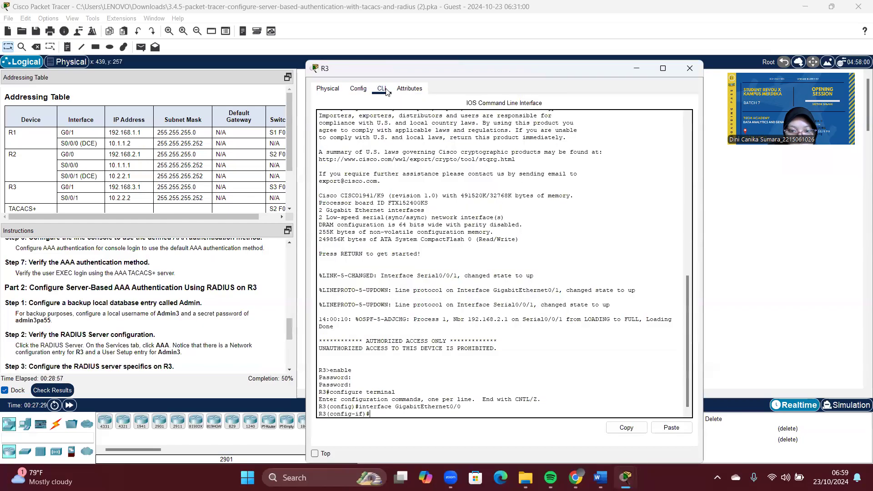
text(exit)
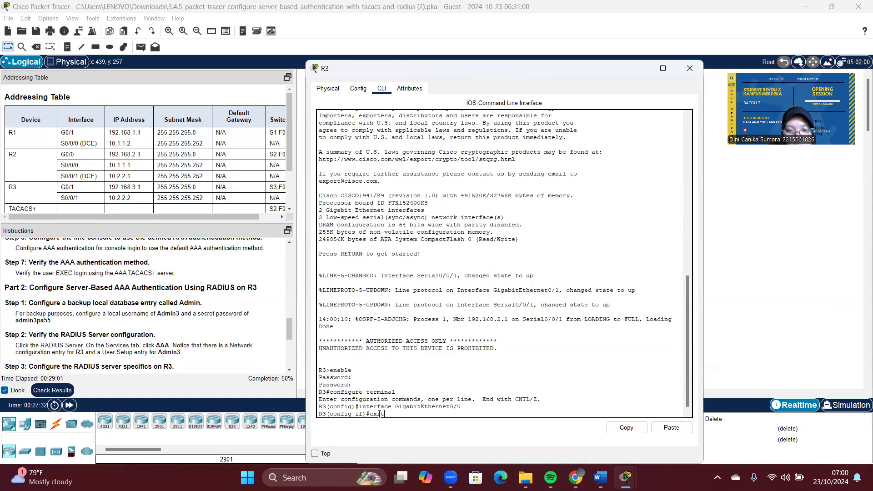
key(Return)
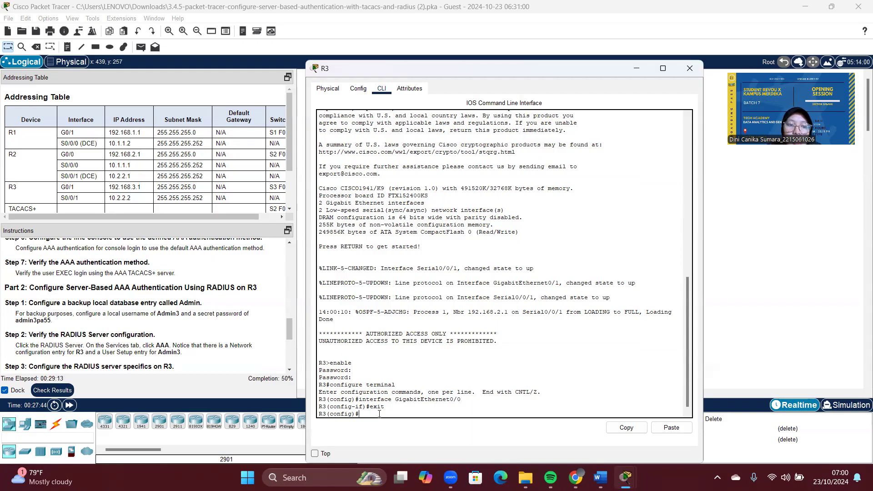
Step: Create local user Admin3 with a secret password on R3
text(username)
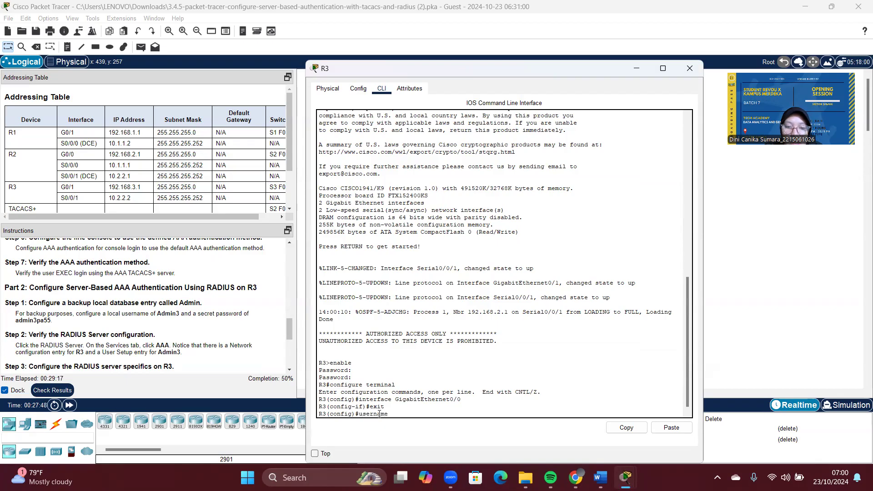
scroll(230, 311, down, 1)
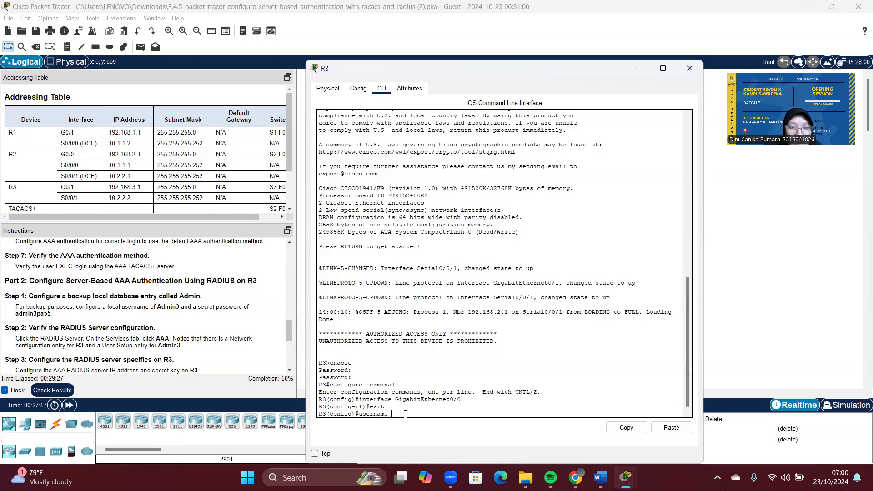
key(Caps_Lock)
text(A)
key(Caps_Lock)
text(dmin3)
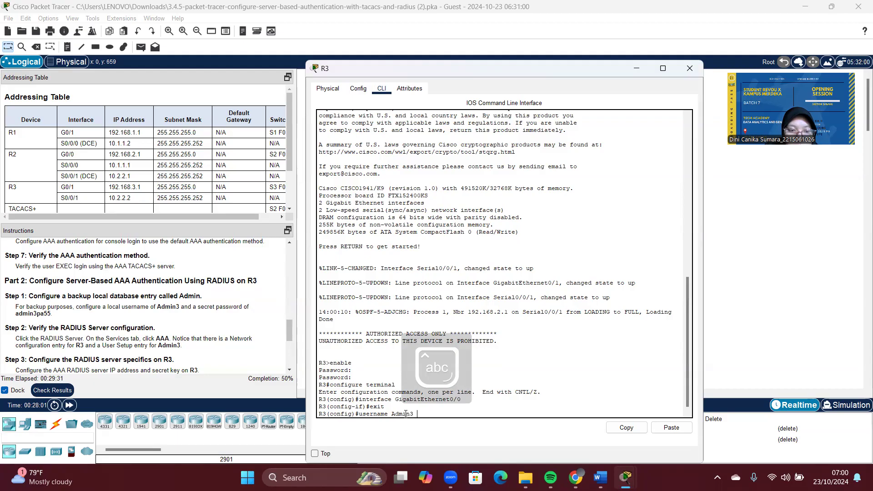
text( secre)
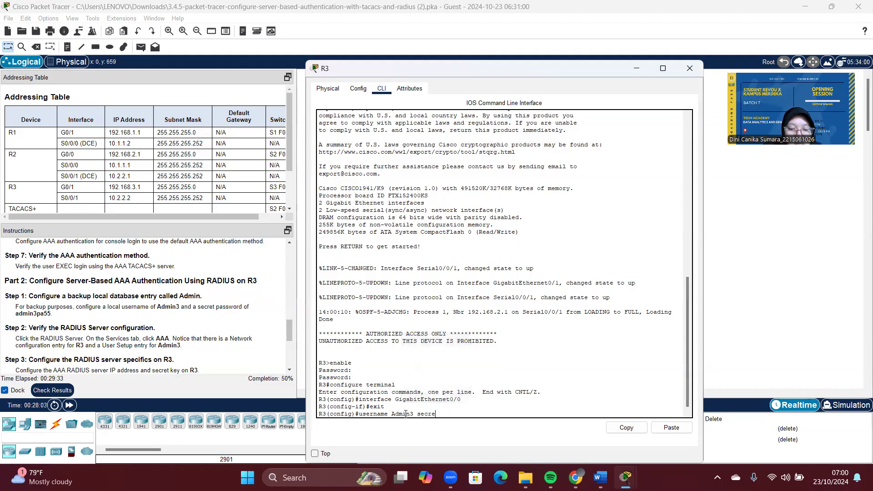
text(t asdmin3pa55)
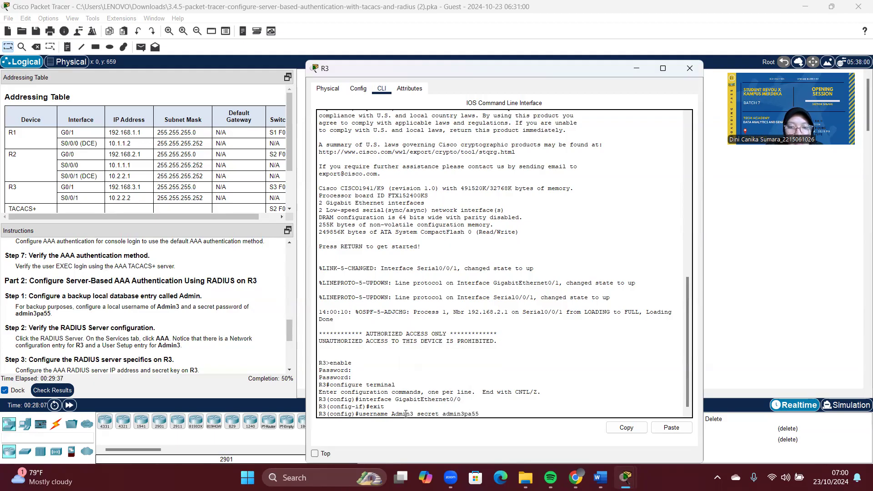
key(Return)
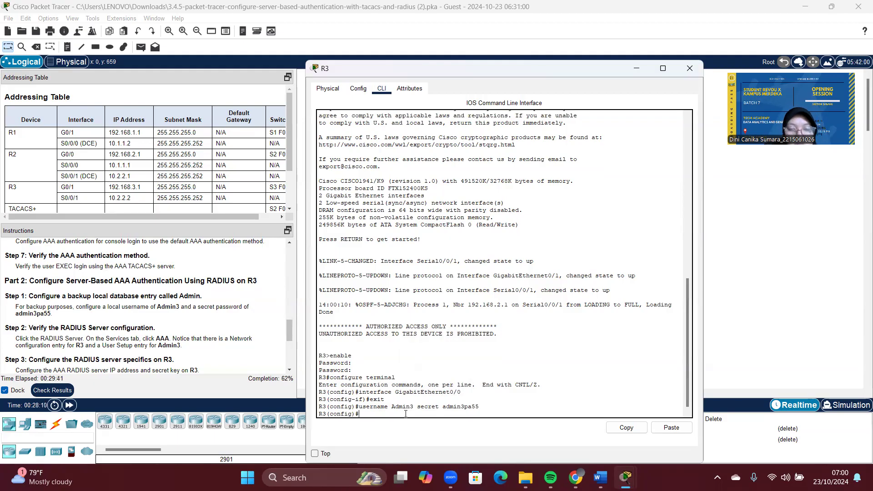
click(641, 68)
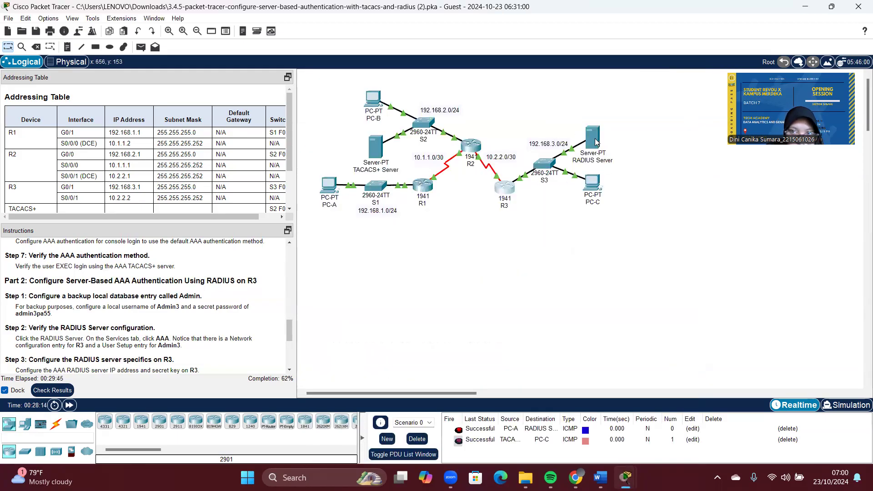
click(598, 138)
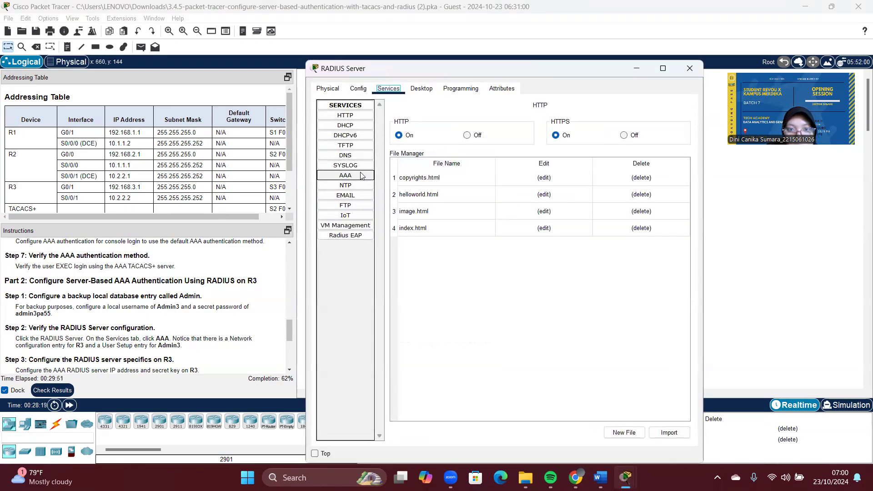
click(361, 176)
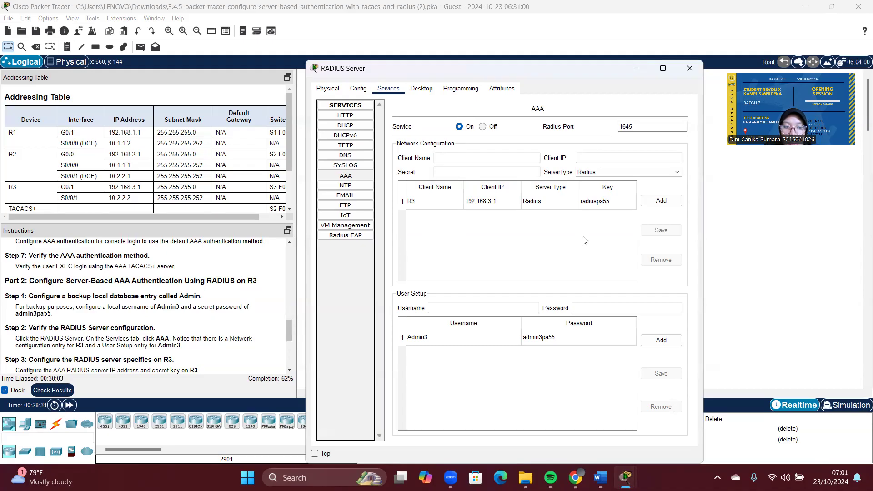
click(490, 337)
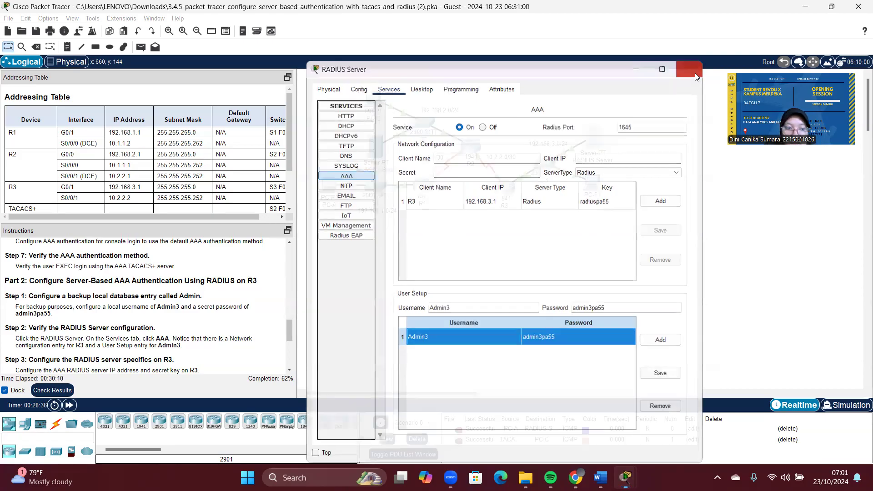
click(695, 73)
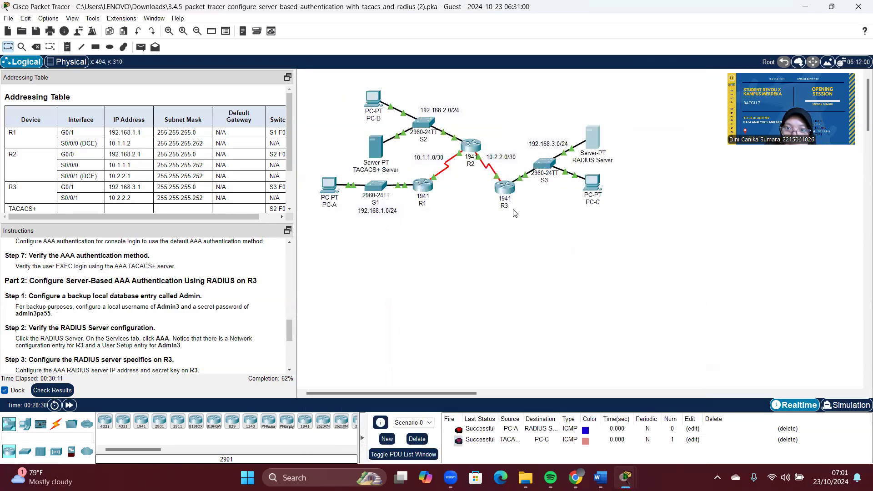
Step: Open R3's CLI and find the RADIUS server address 192.168.3.2 in the instructions
click(504, 186)
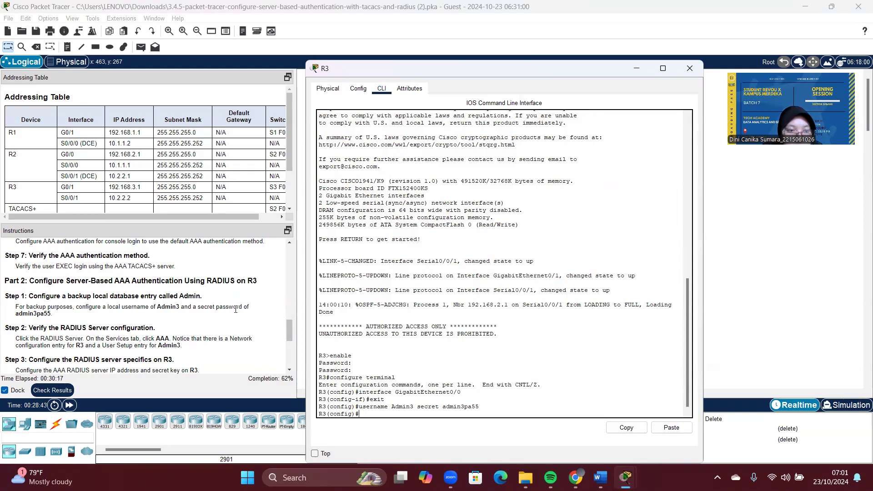
scroll(235, 309, down, 3)
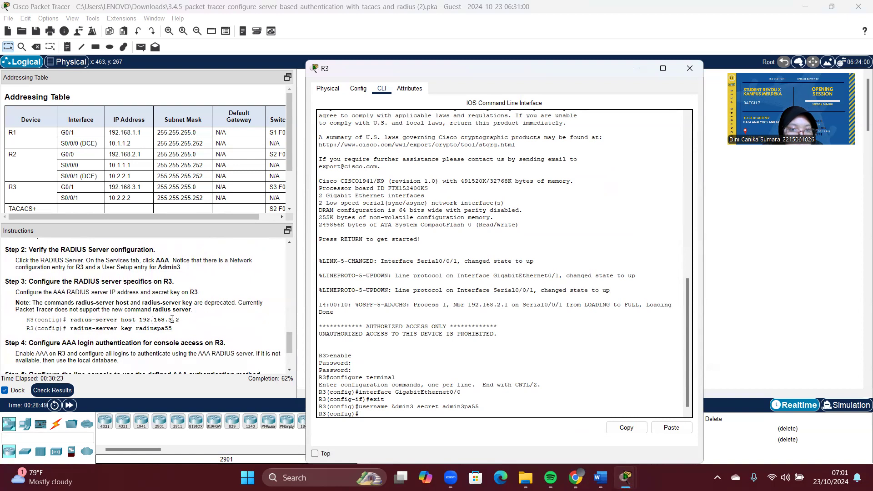
scroll(47, 168, down, 3)
drag(144, 171, 108, 171)
click(500, 192)
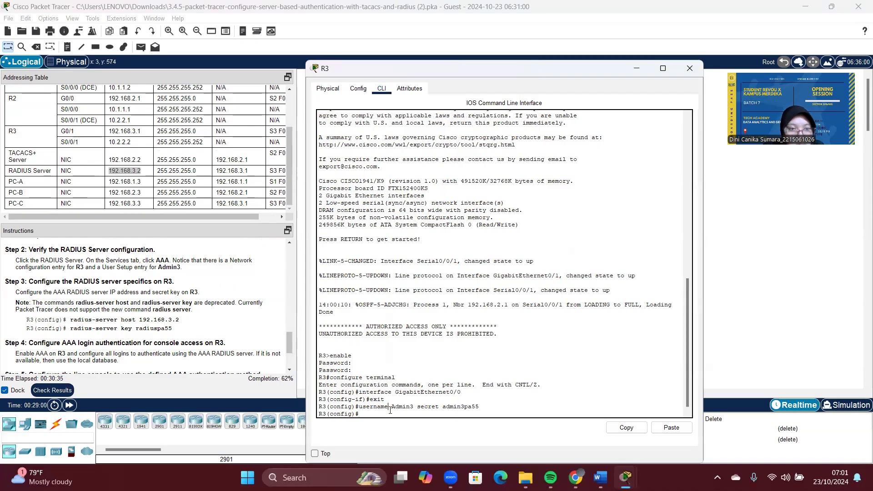
Step: Paste 'radius-server host 192.168.3.2' into R3 and set the RADIUS shared secret key
click(182, 323)
drag(180, 320, 70, 319)
right_click(71, 319)
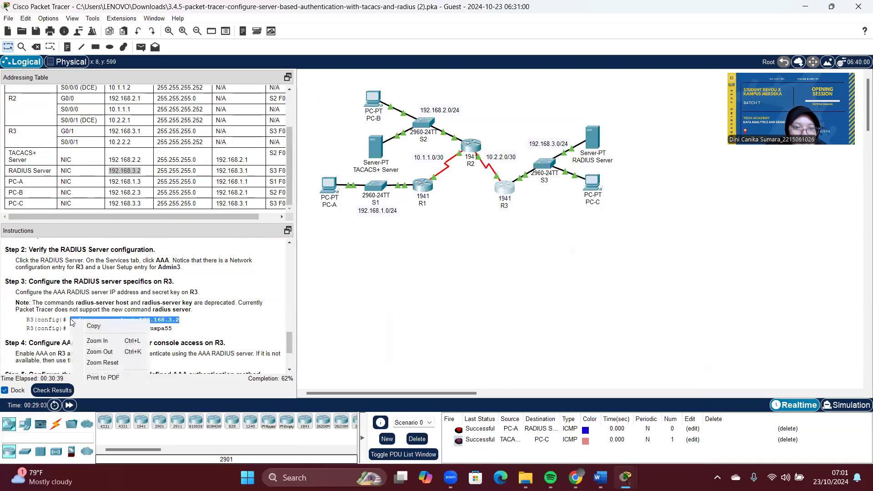
click(85, 324)
click(504, 187)
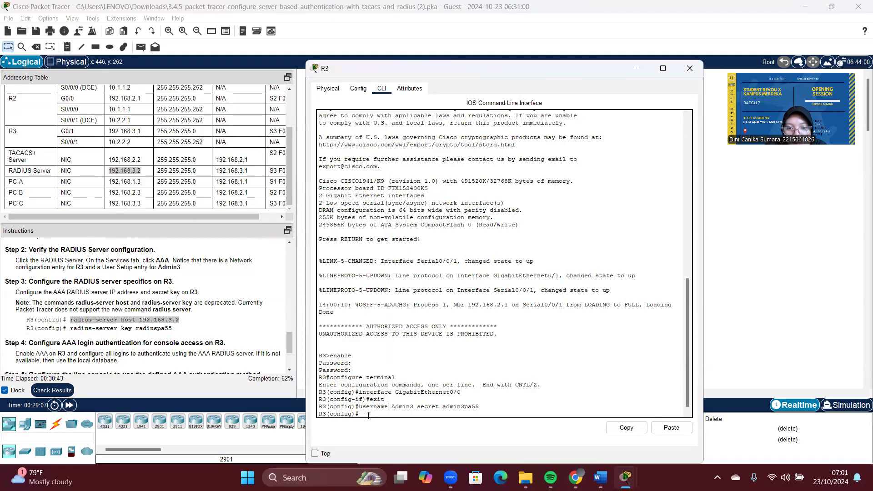
click(671, 427)
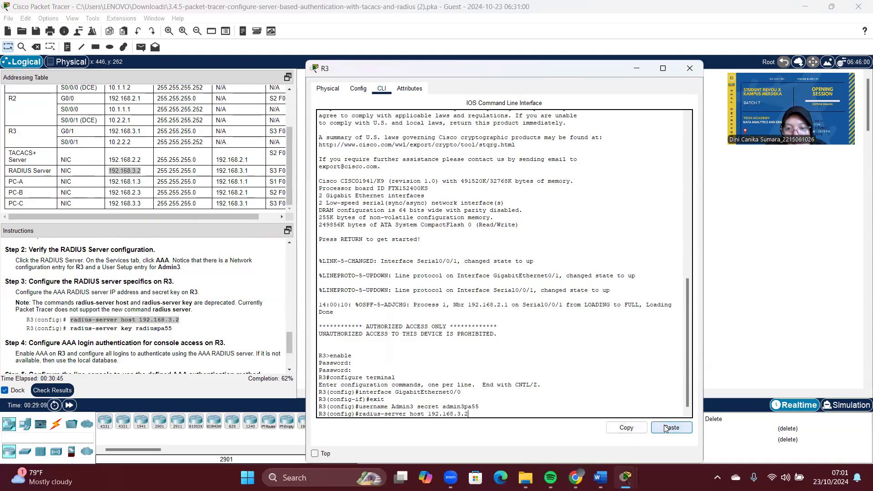
key(Return)
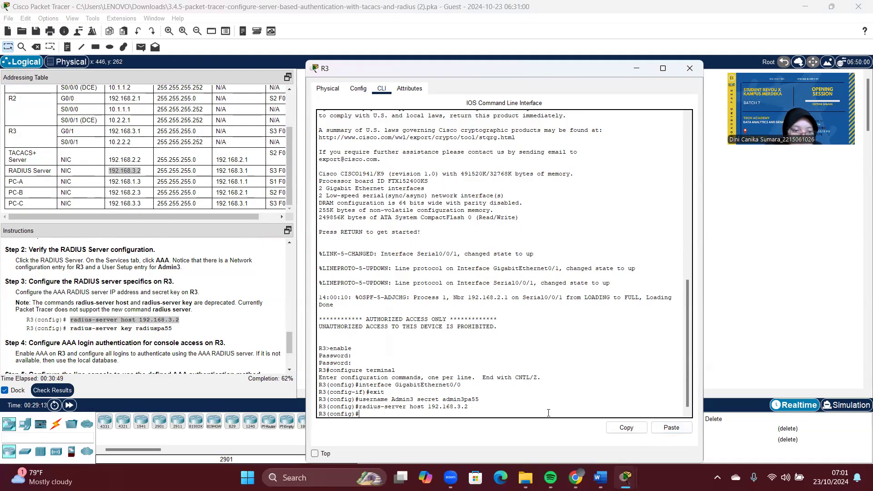
text(r)
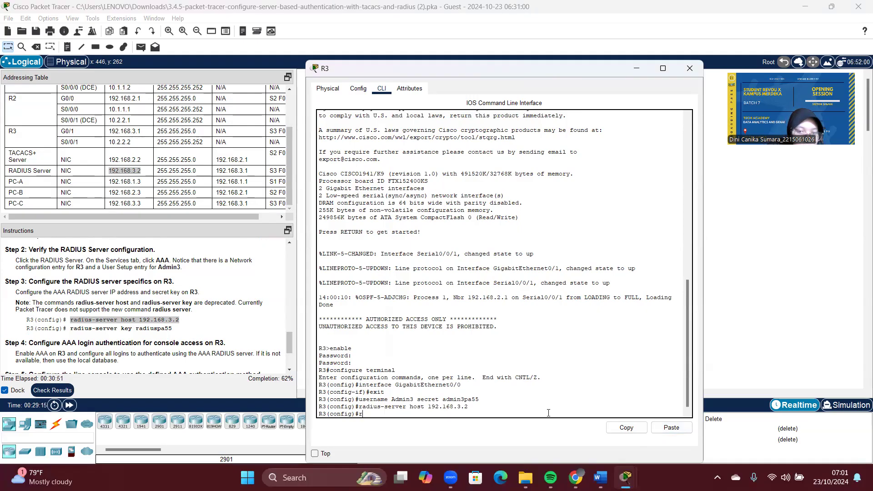
text(adius)
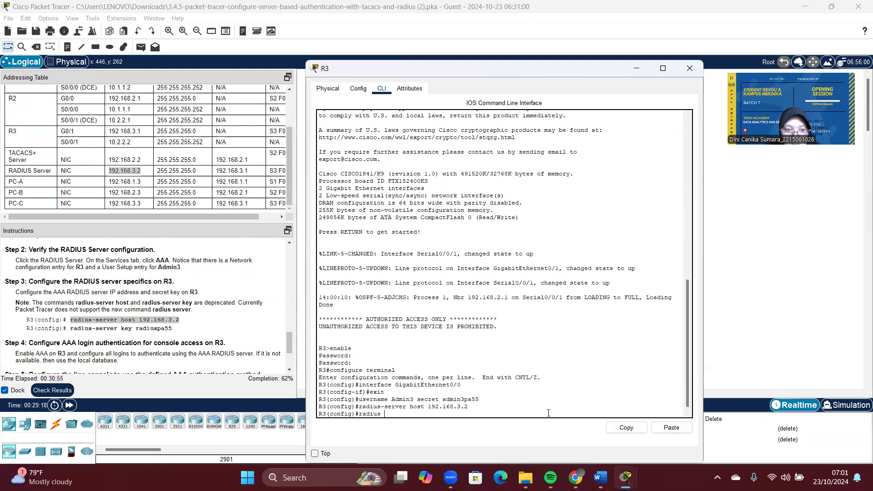
text( -)
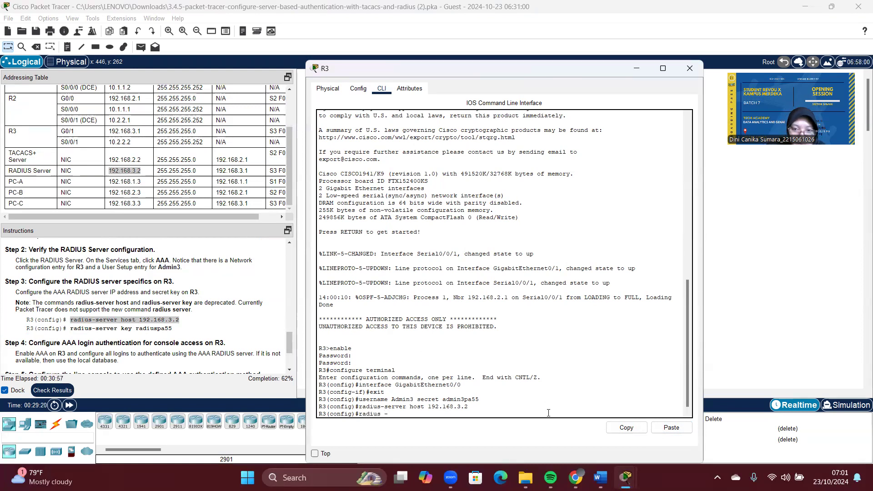
key(BackSpace)
key(BackSpace)
text(-se)
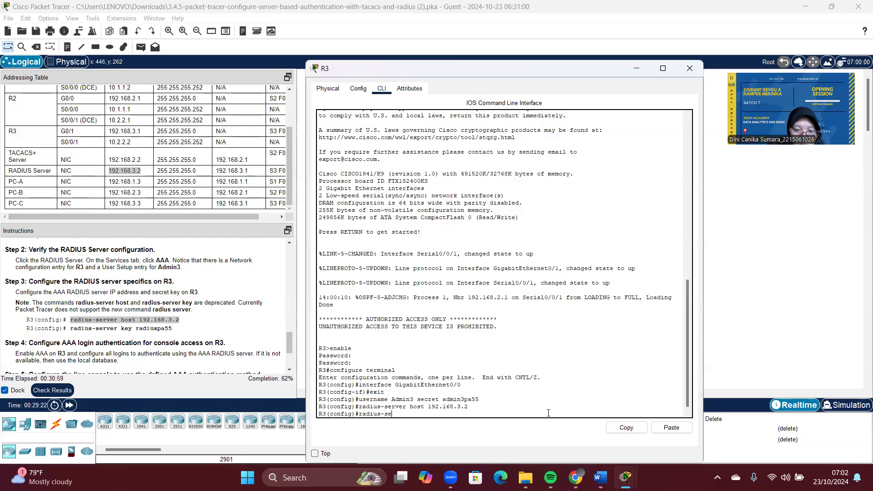
text(rver key)
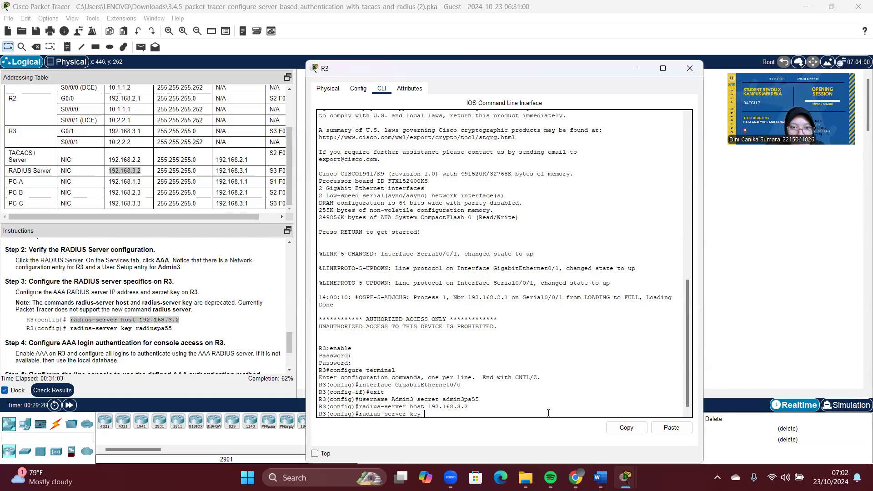
text( radiuspa55)
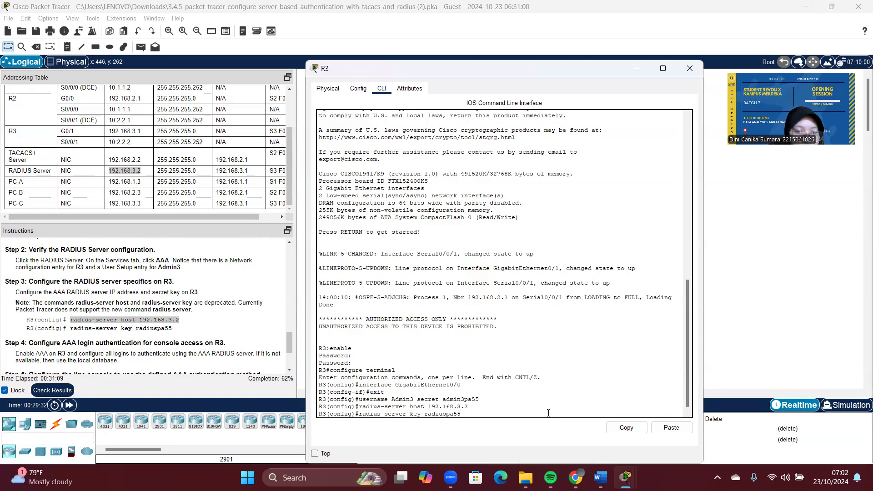
key(Return)
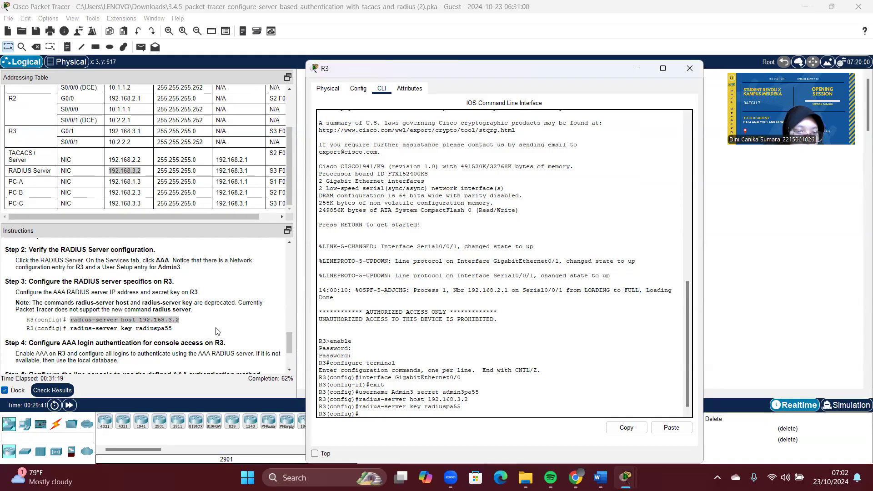
Step: Enable 'aaa new-model' on R3, then try 'aaa authentication login default group local' (rejected)
scroll(216, 331, down, 1)
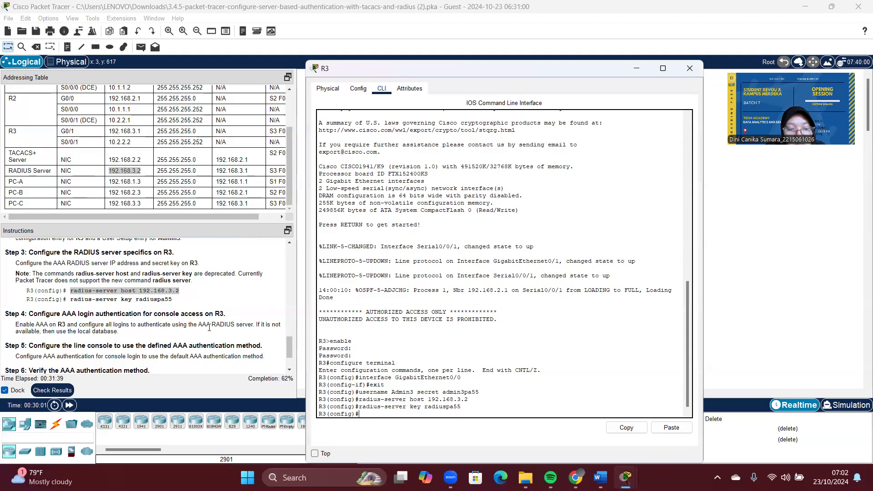
click(368, 412)
text(aaa mo)
key(BackSpace)
key(BackSpace)
text(new-model)
key(Return)
text(aaa authen)
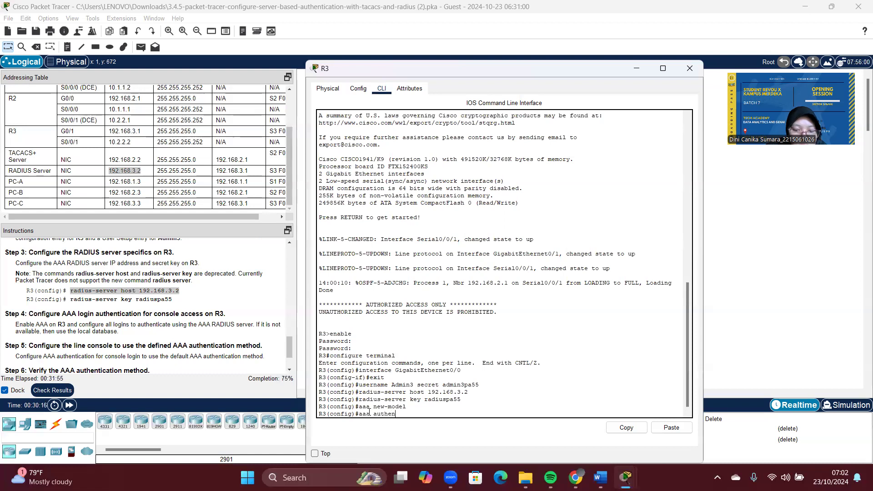
text(ticatio)
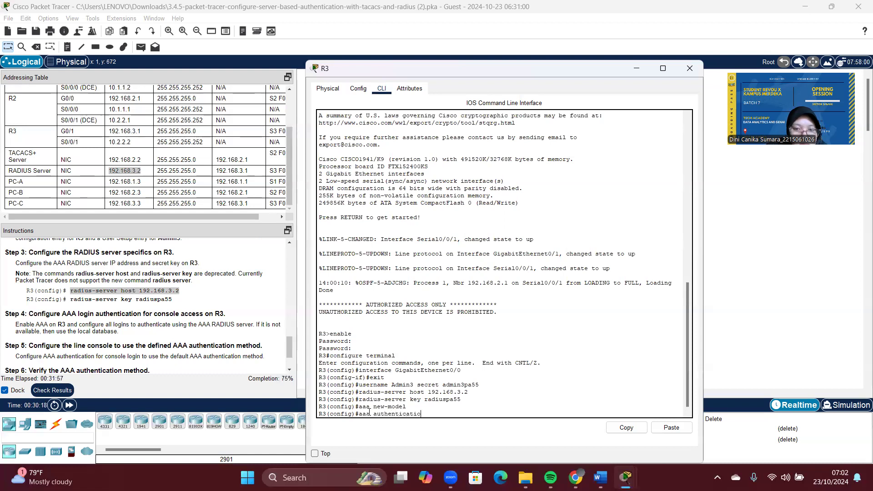
text(n login defaul)
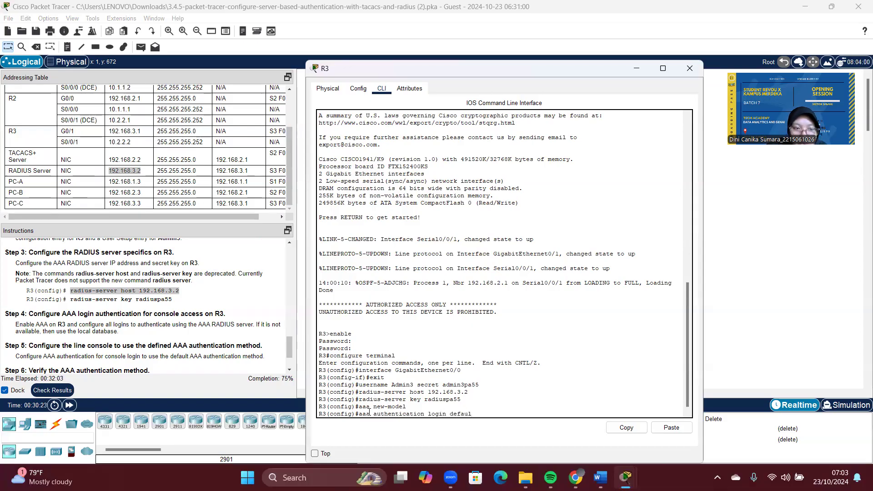
text(t gr)
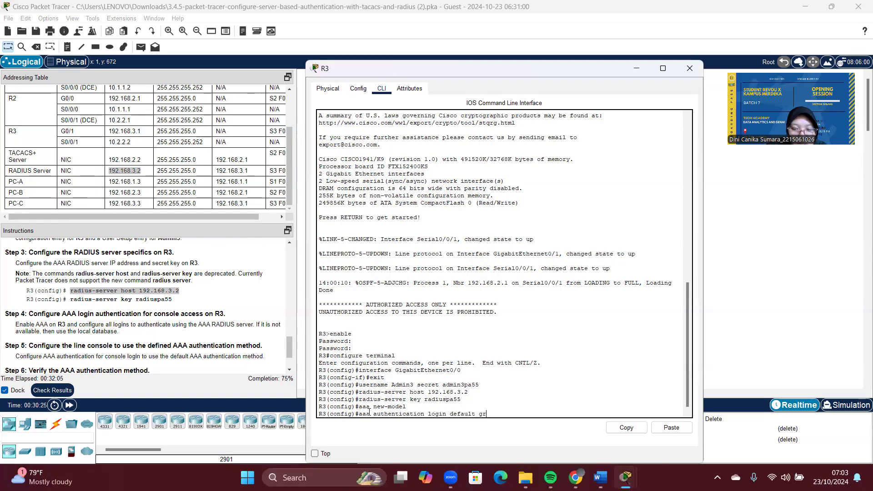
text(oup local)
key(Return)
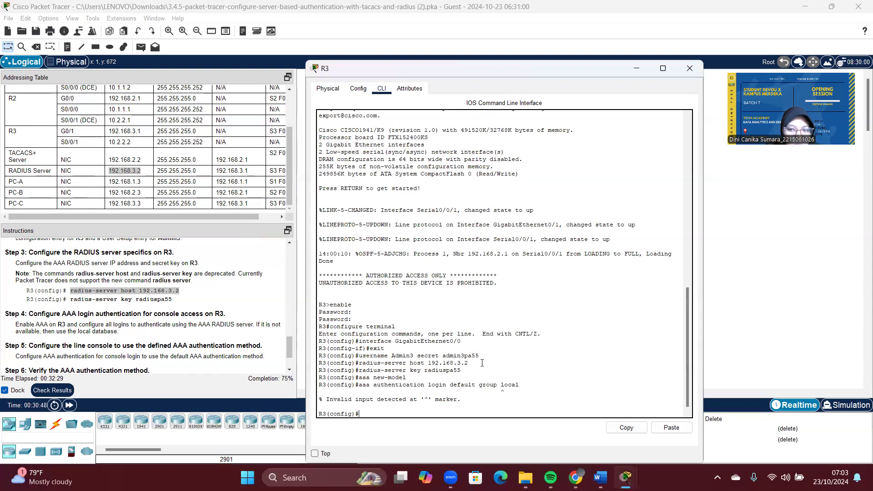
Step: Return to R3's command line and type 'line console 0'
click(748, 25)
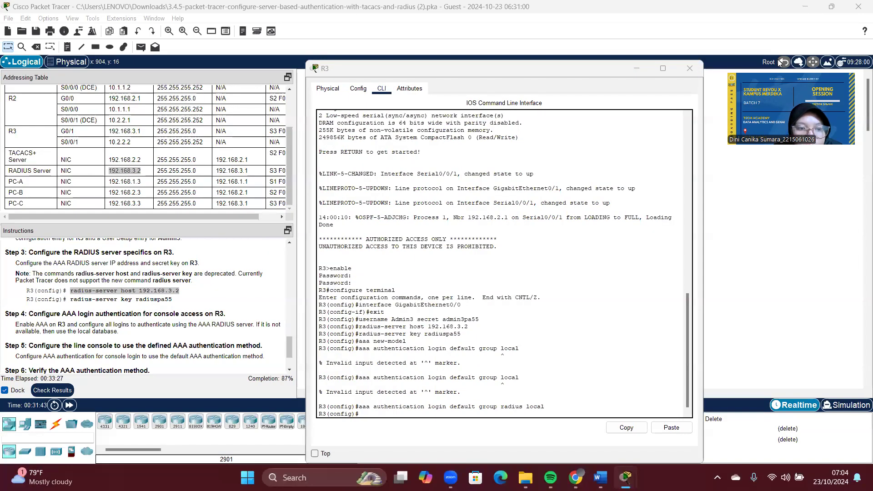
click(381, 414)
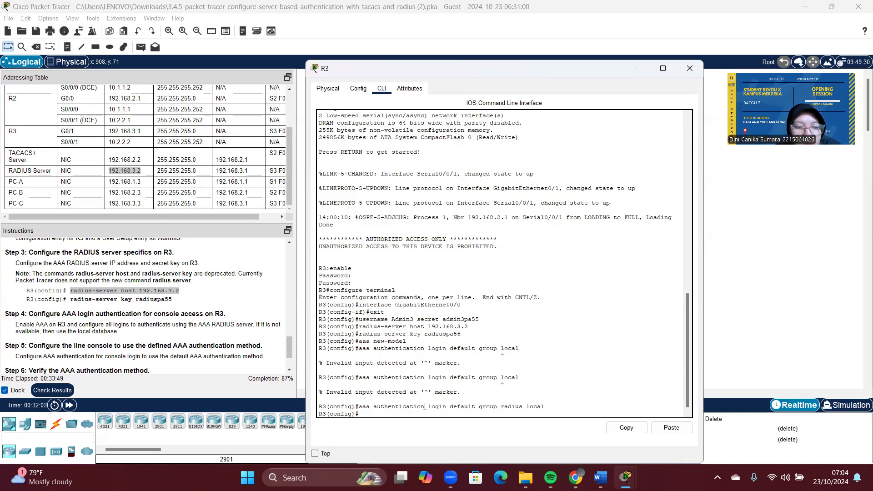
scroll(250, 332, down, 2)
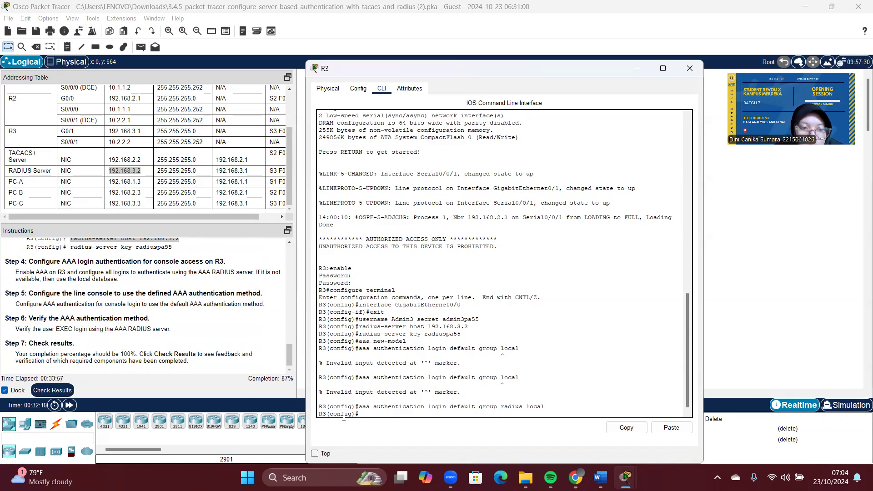
text(li)
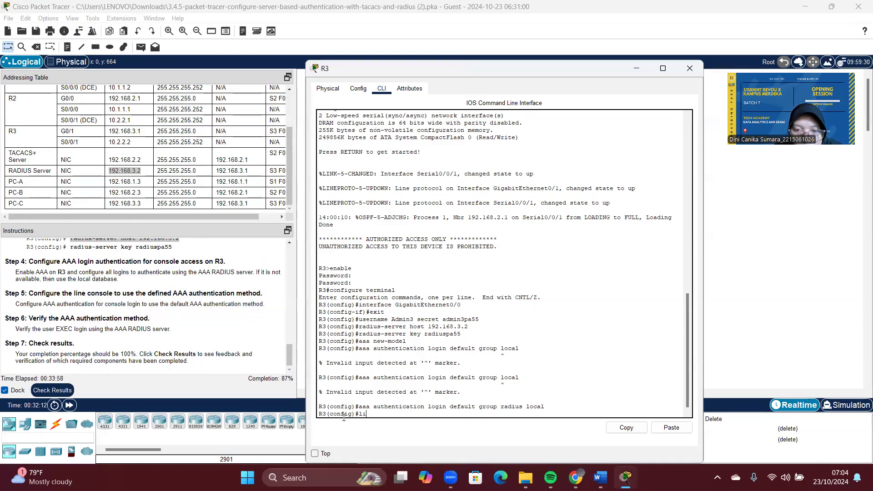
text(ne con)
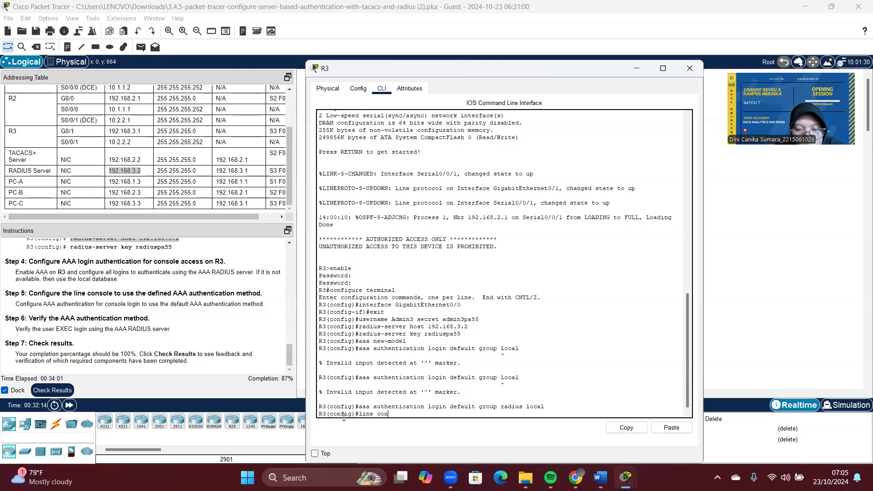
text(sole 0)
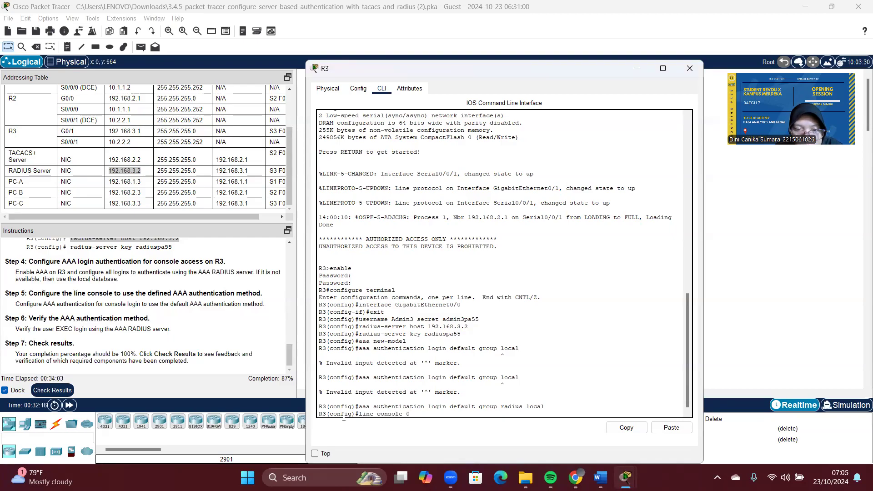
Step: Apply 'login authentication default' to R3's console line and exit configuration mode
key(Return)
text(l)
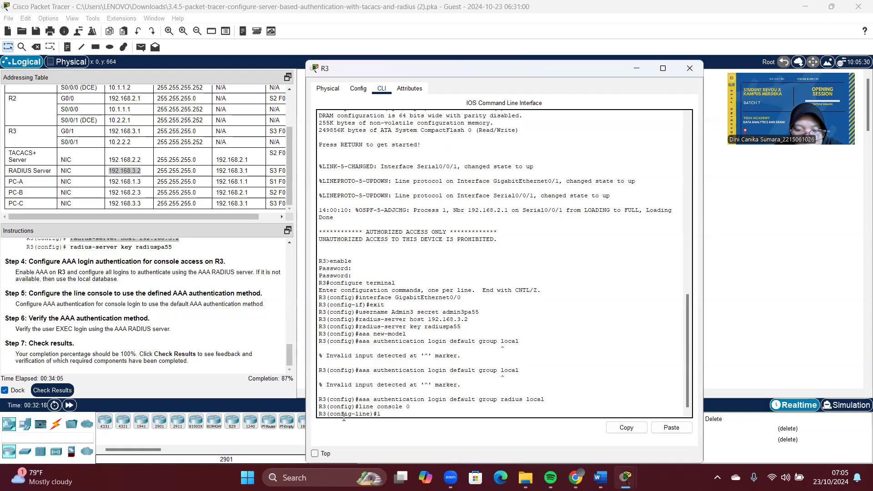
text(ogin authenticati)
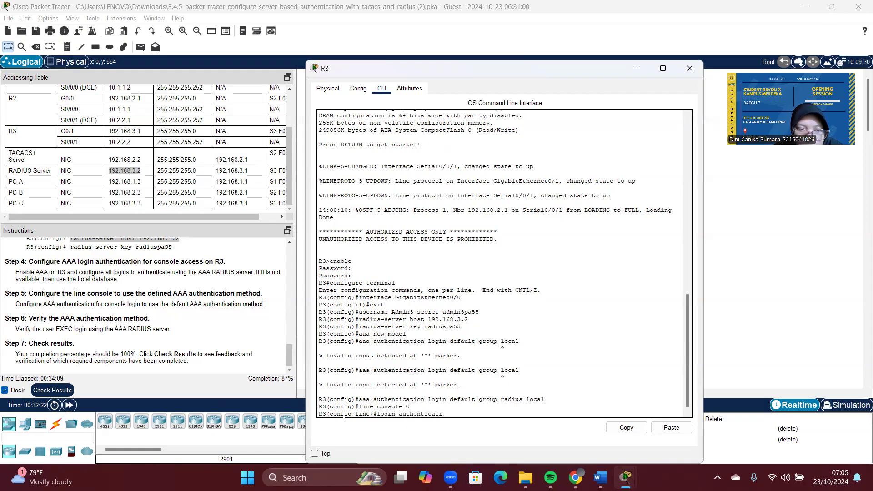
text(on defau)
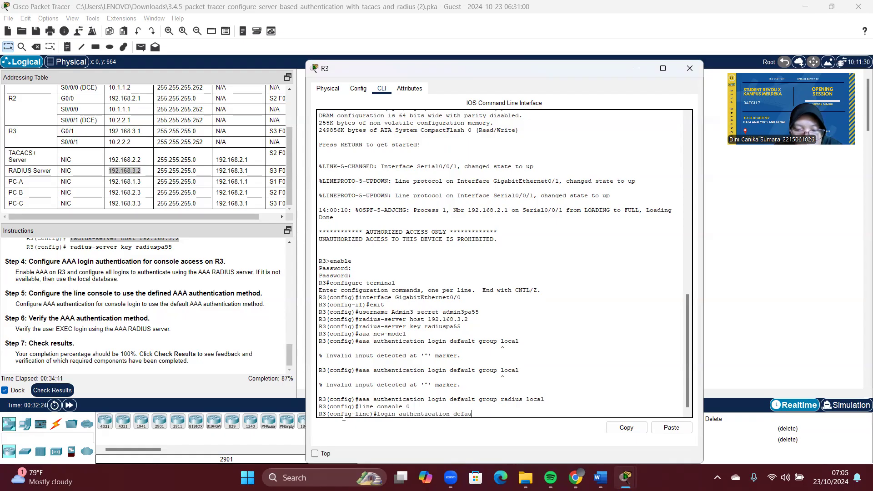
text(lt)
key(Return)
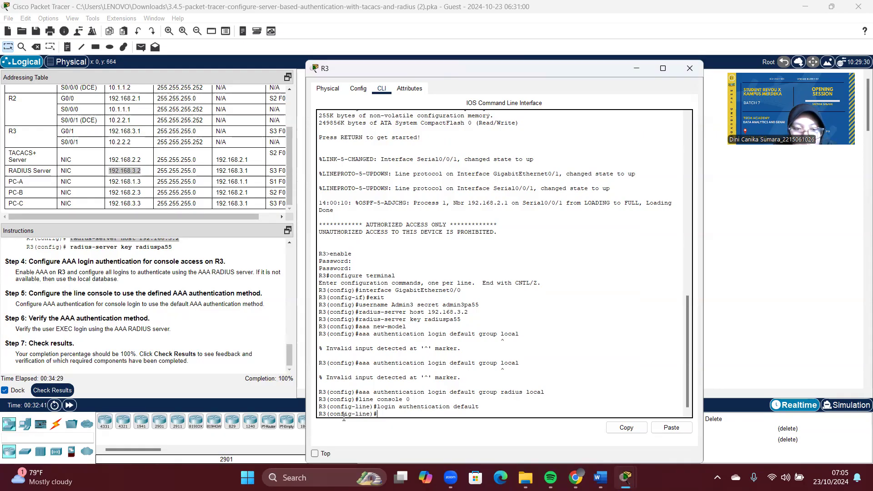
key(ctrl+z)
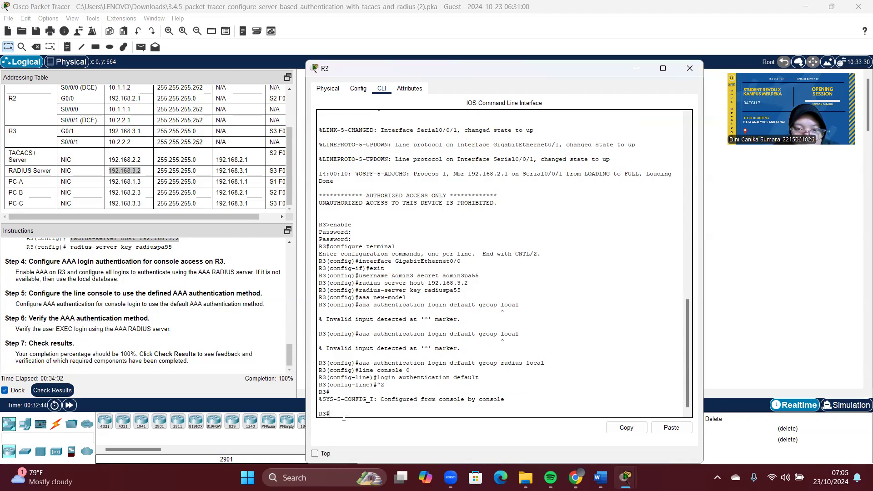
key(Return)
Step: Log out of R3's console with exit and bring up a fresh username login prompt
text(exi)
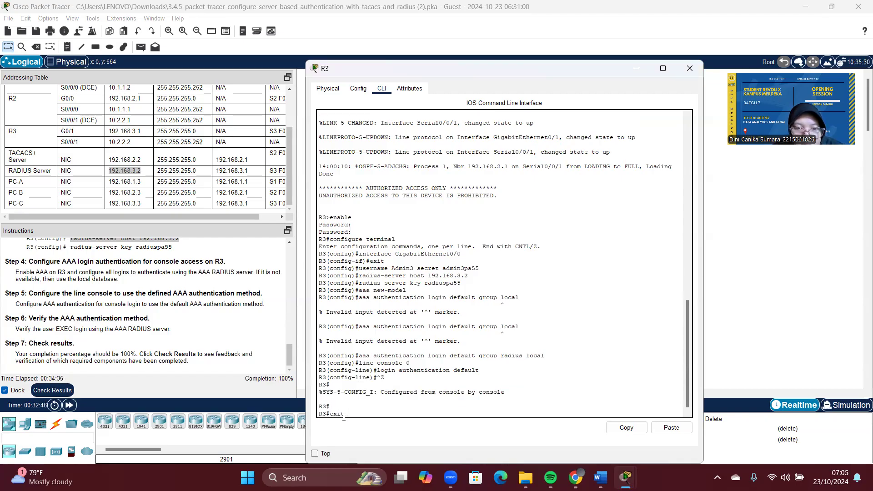
text(t)
key(Return)
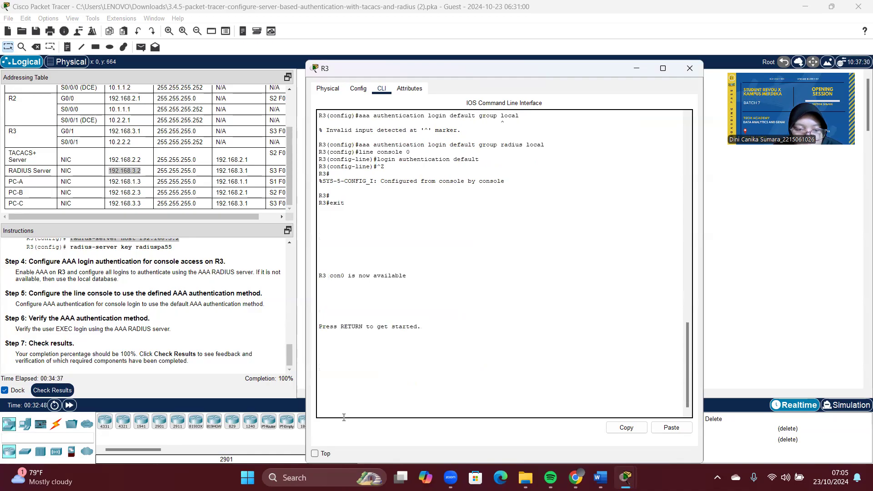
key(Return)
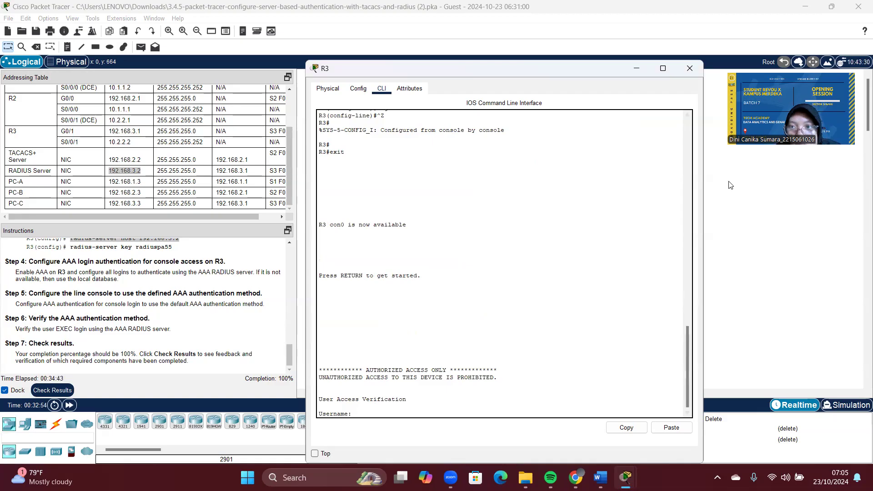
Step: Copy the Admin3 user's password from the RADIUS Server's AAA user list, then return to the topology
click(777, 227)
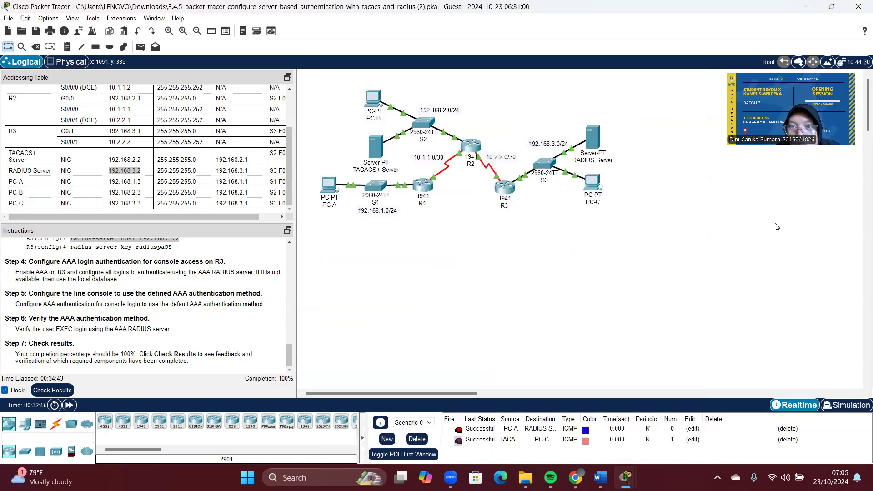
click(594, 136)
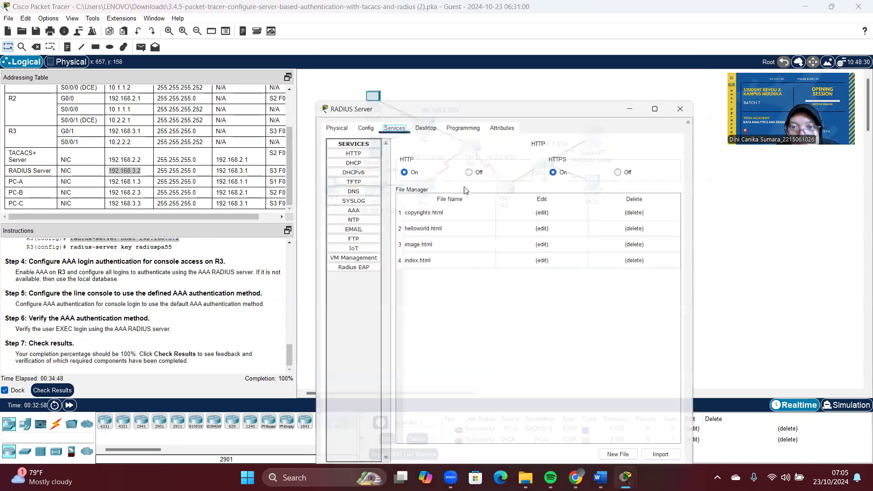
click(351, 210)
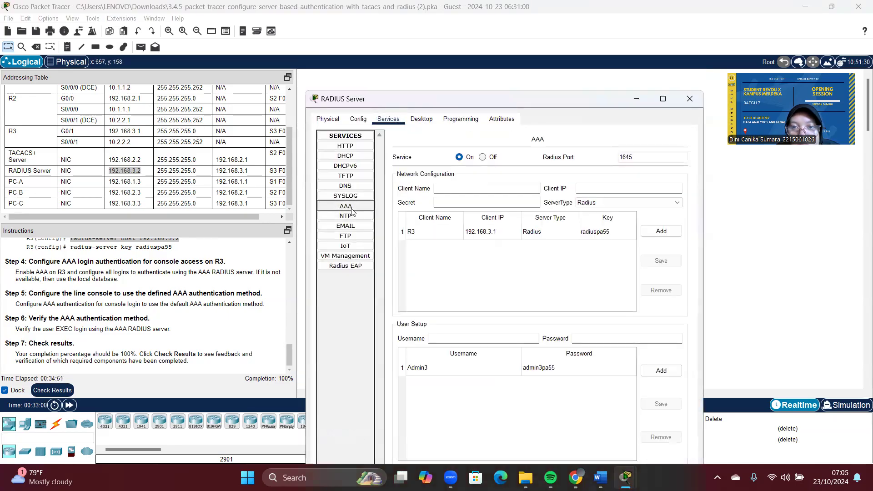
click(473, 372)
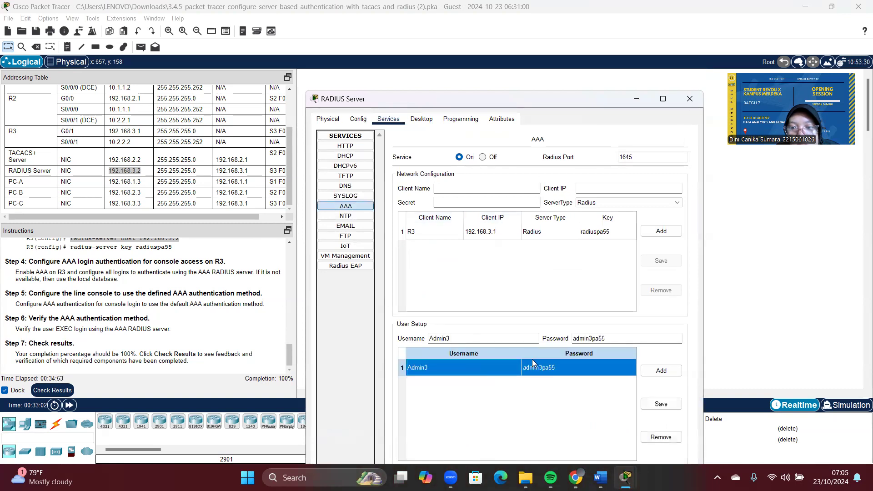
double_click(598, 337)
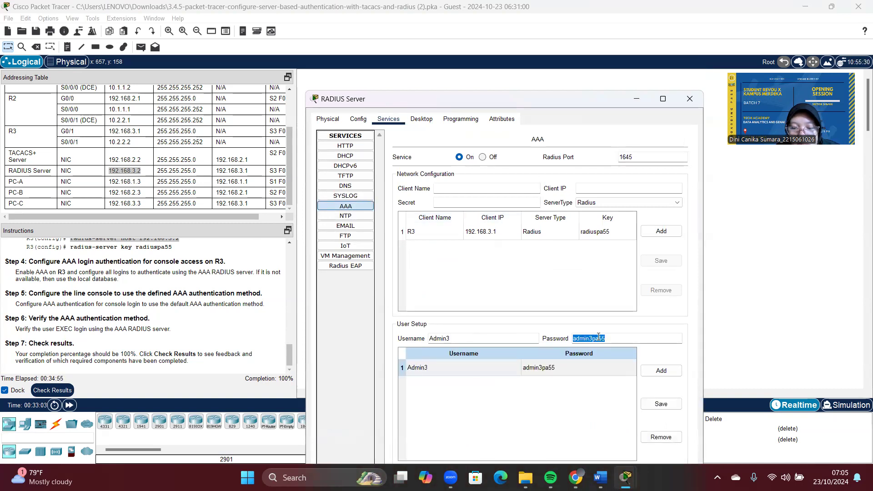
right_click(598, 337)
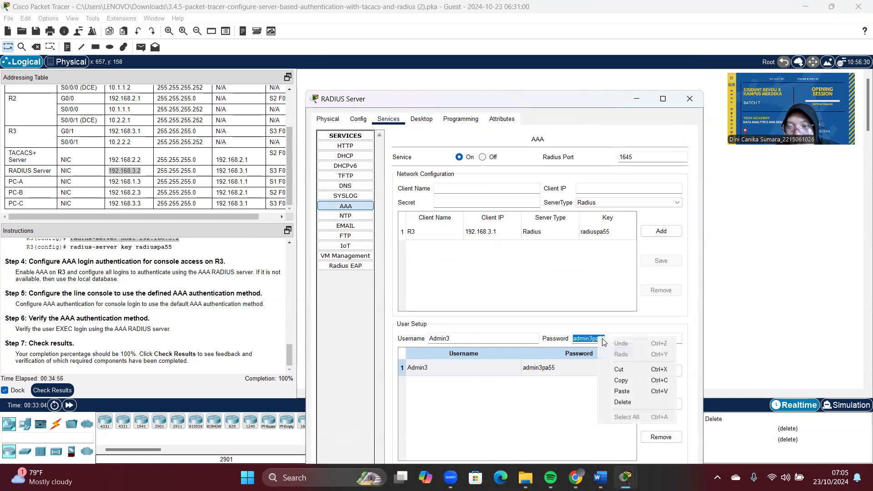
click(624, 381)
click(753, 311)
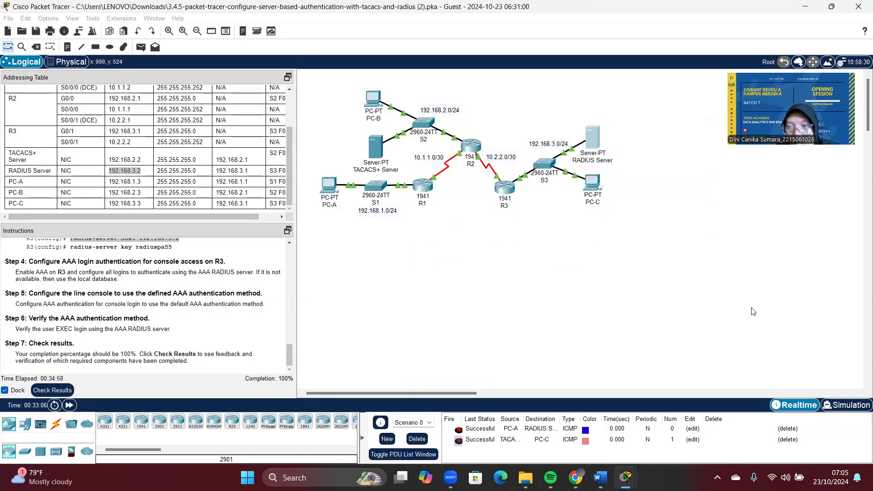
Step: Log in to R3's console as the RADIUS user Admin3 with the pasted password
click(504, 201)
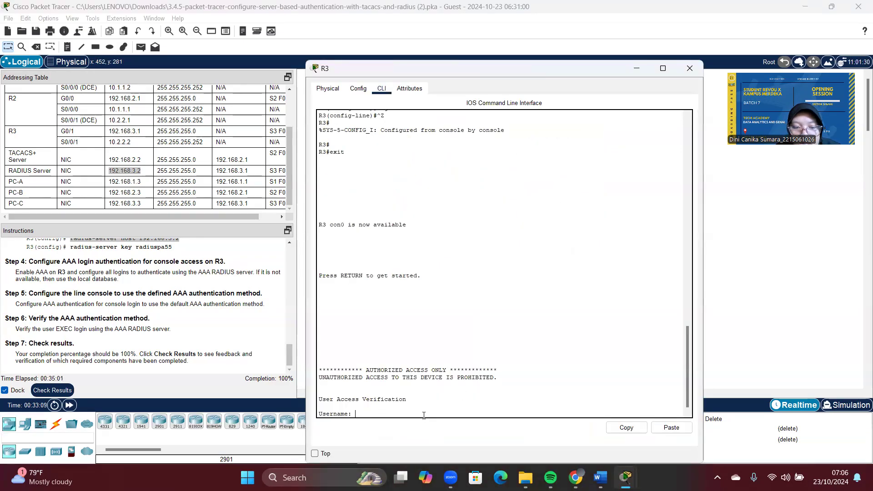
key(Caps_Lock)
text(Admin3)
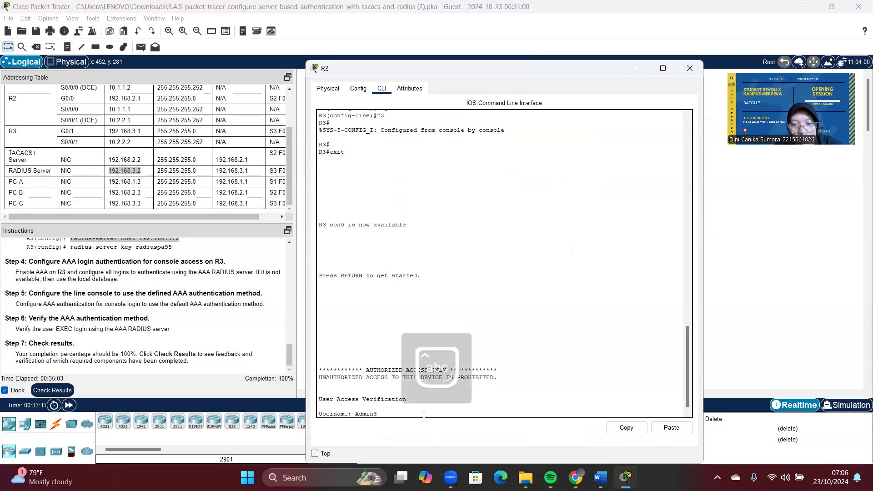
key(Return)
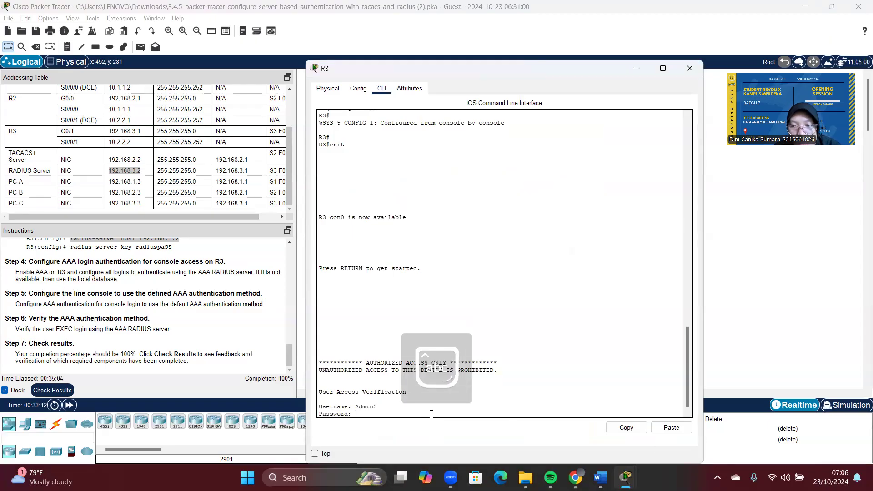
click(672, 428)
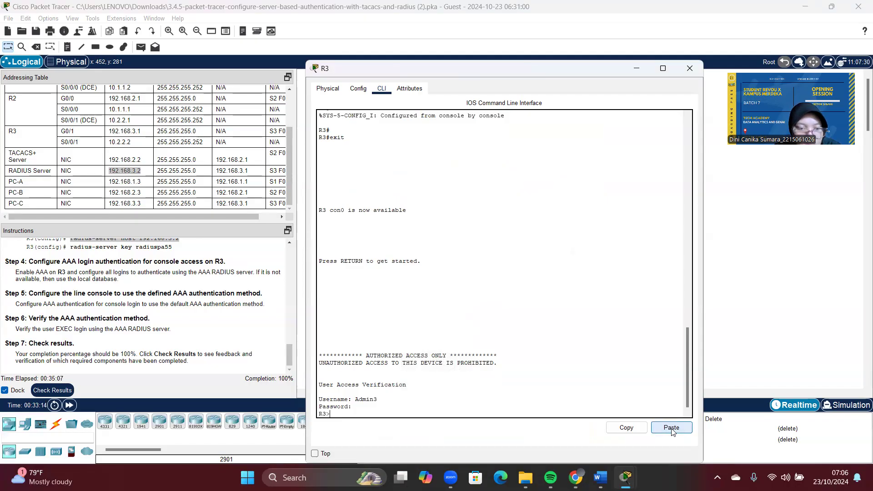
Step: Enter privileged EXEC mode on R3 with en and the enable secret
text(e)
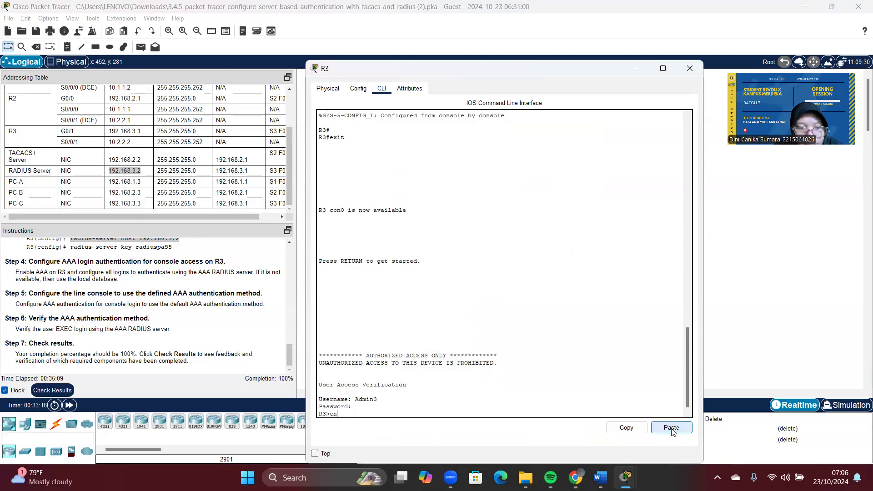
text(n)
key(Return)
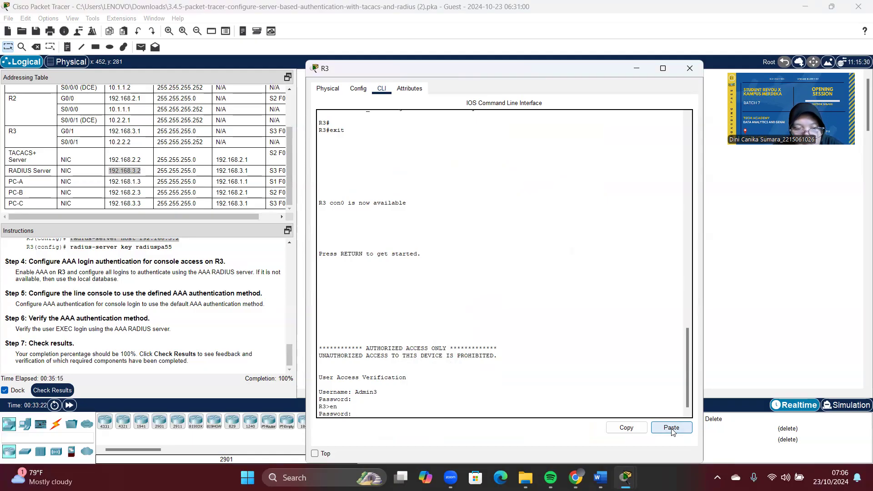
key(Return)
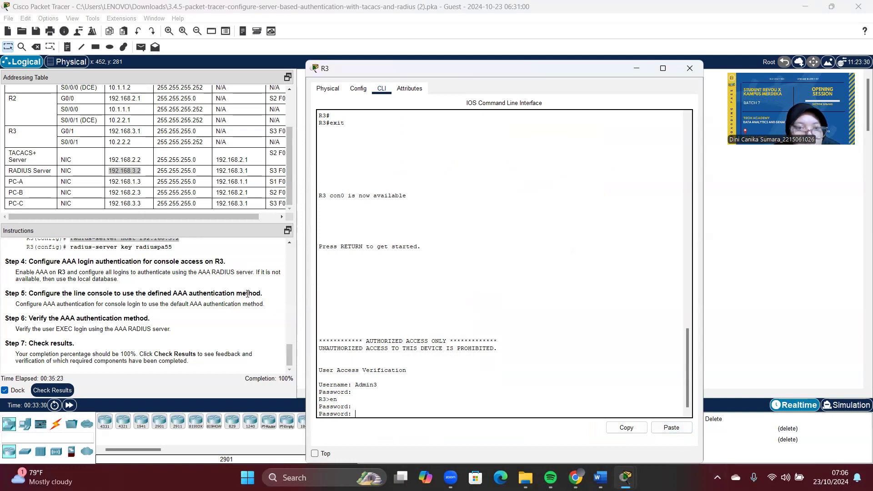
scroll(247, 294, up, 20)
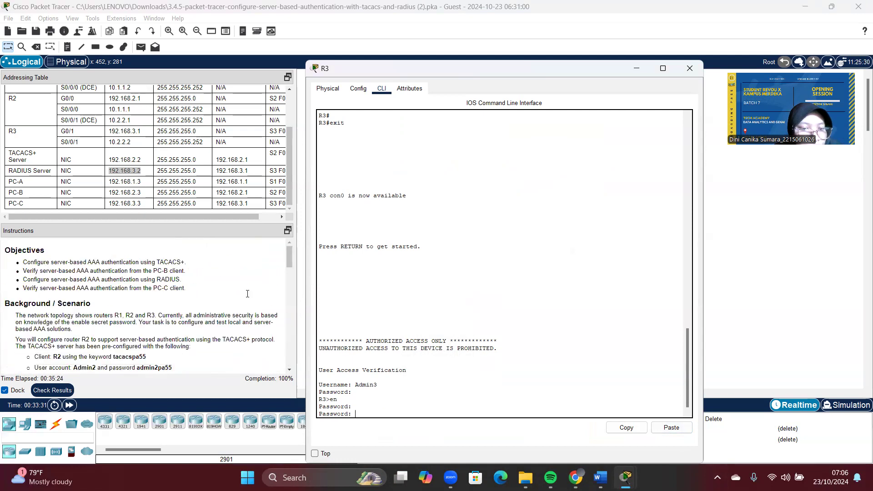
scroll(248, 294, down, 4)
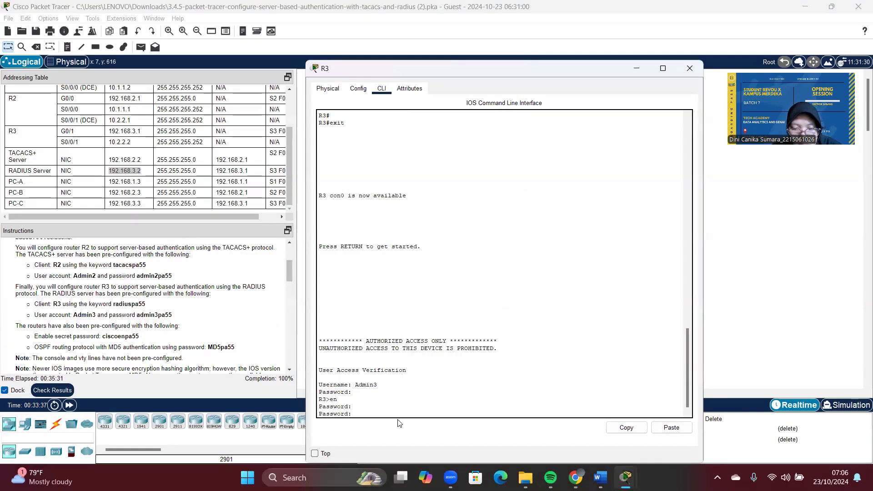
key(Return)
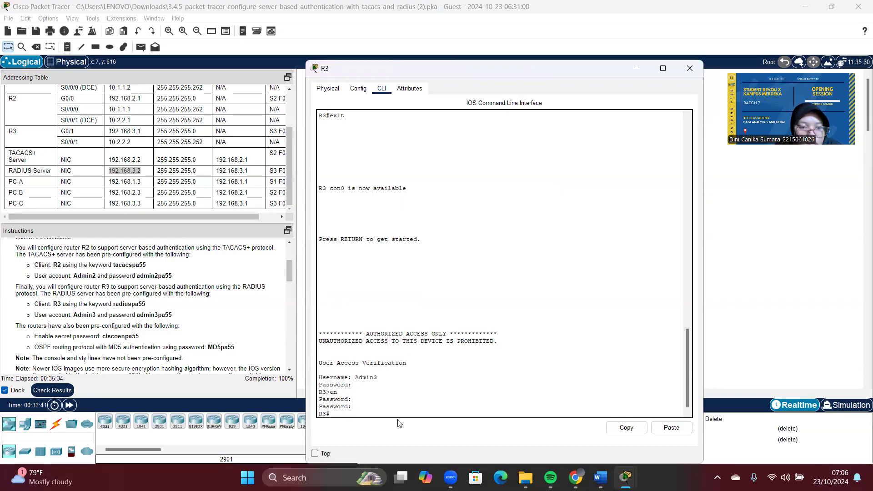
Step: Run show run on R3 to check aaa new-model and login via group radius then local
text(show ur)
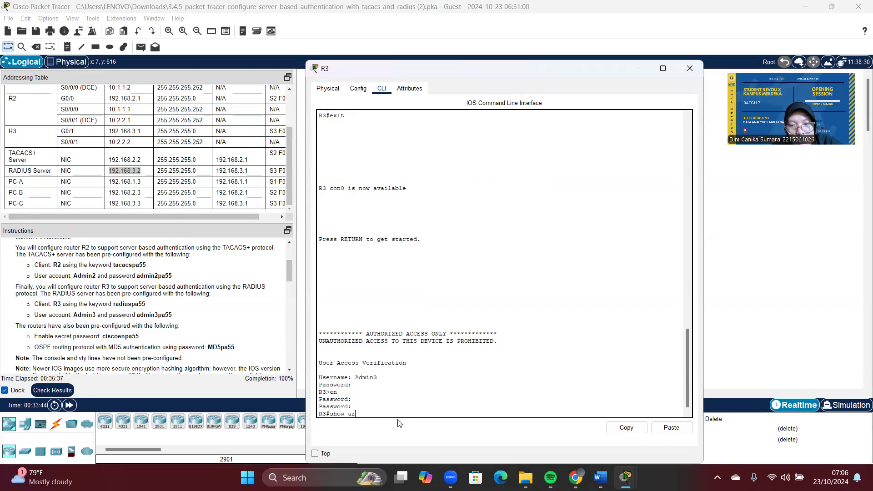
key(BackSpace)
key(BackSpace)
text(run)
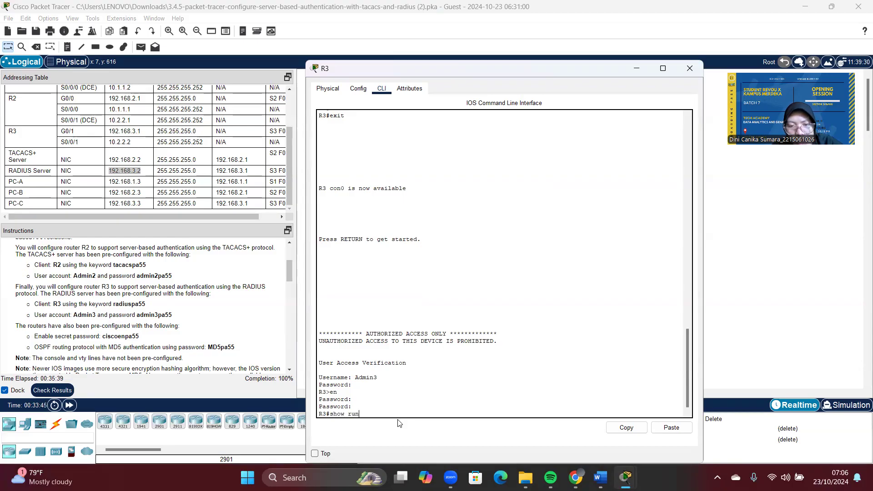
key(Return)
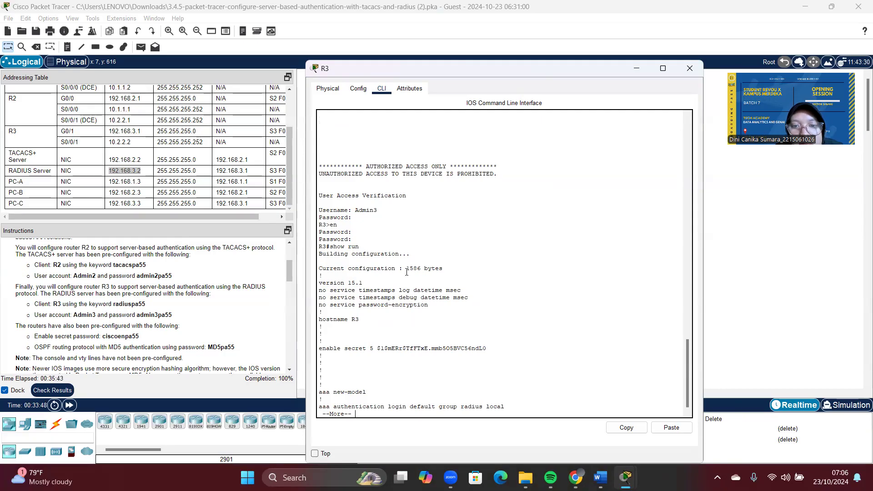
scroll(337, 268, down, 1)
scroll(337, 268, up, 2)
scroll(338, 268, down, 2)
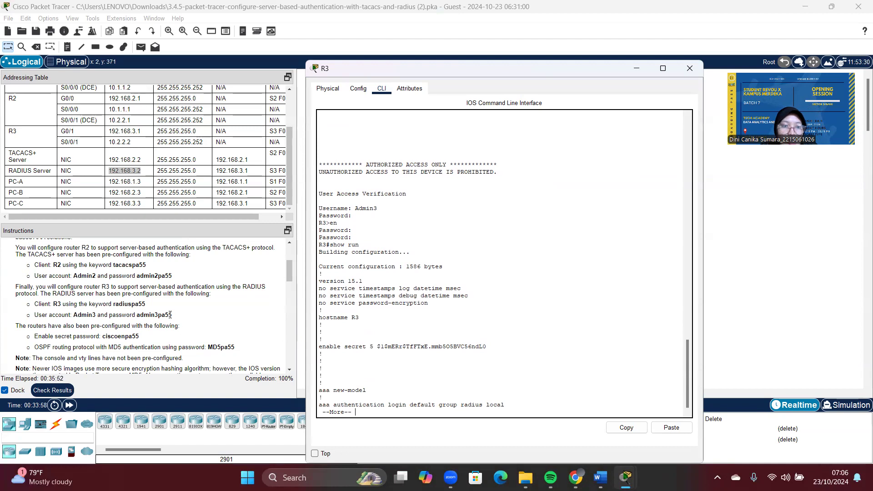
scroll(170, 315, down, 15)
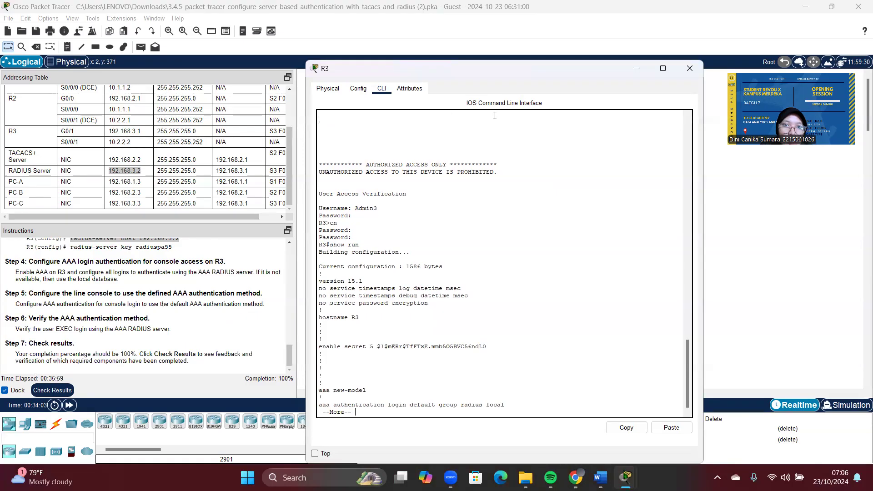
Step: Minimize R3 and check results, confirming every R2 and R3 assessment item is Correct
click(636, 69)
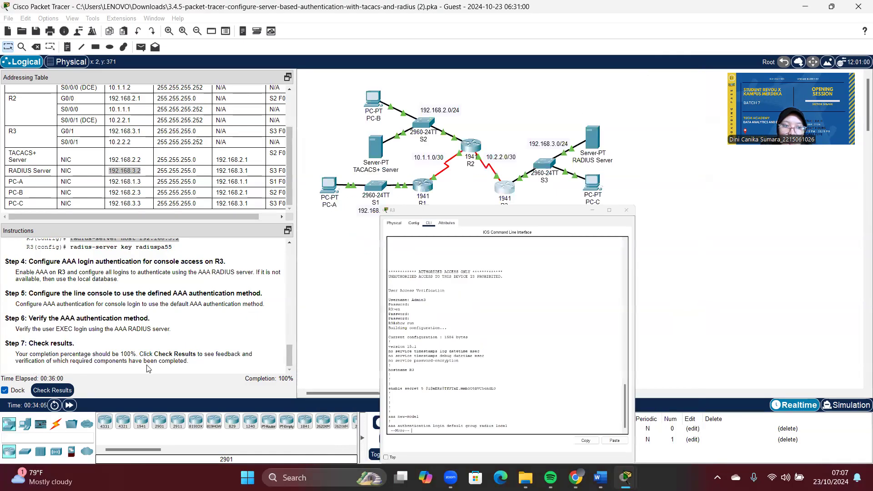
click(53, 390)
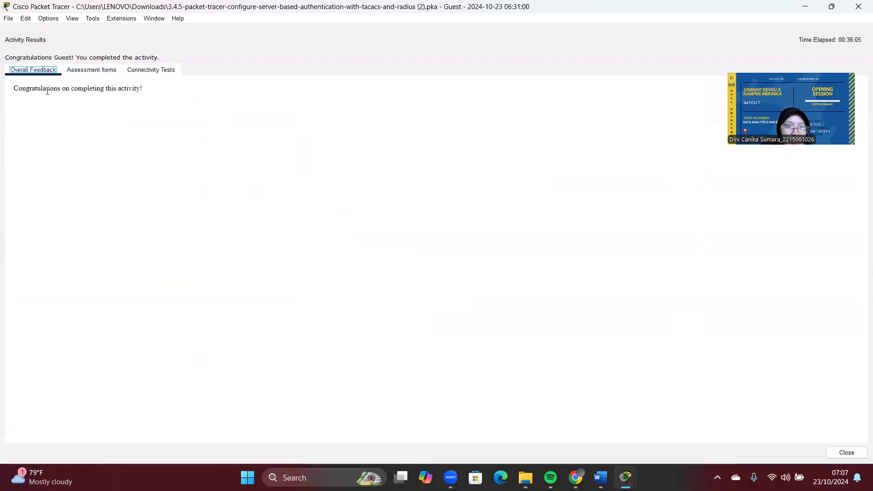
click(111, 74)
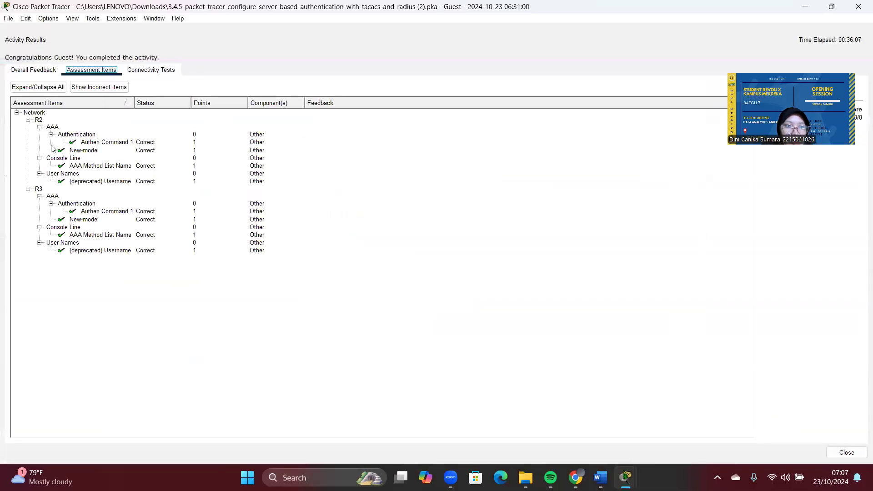